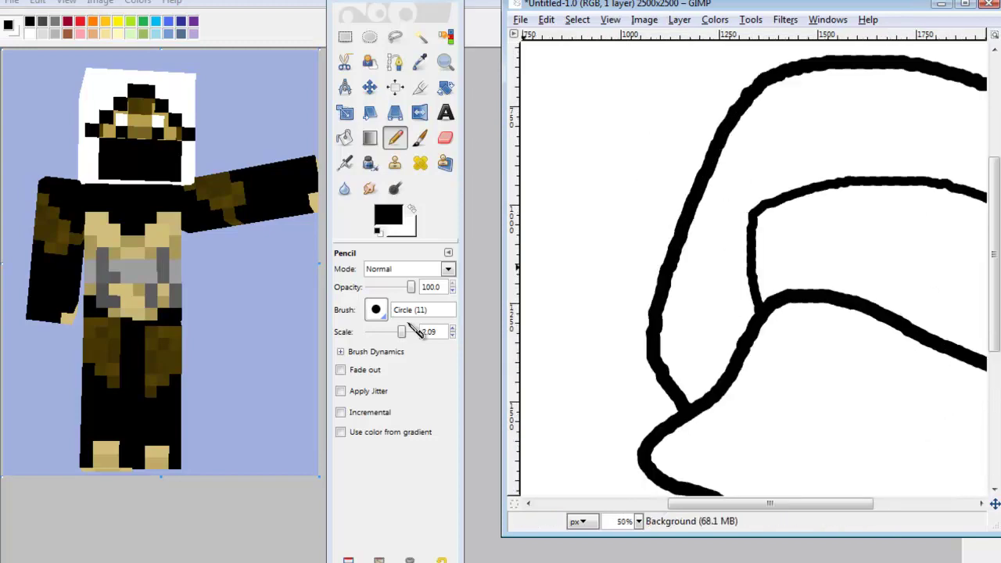
- Redraw the face opening's left edge as a slanted black line with the Pencil at scale 1.84 and paint out the old edge in white
scroll(751, 320, up, 4)
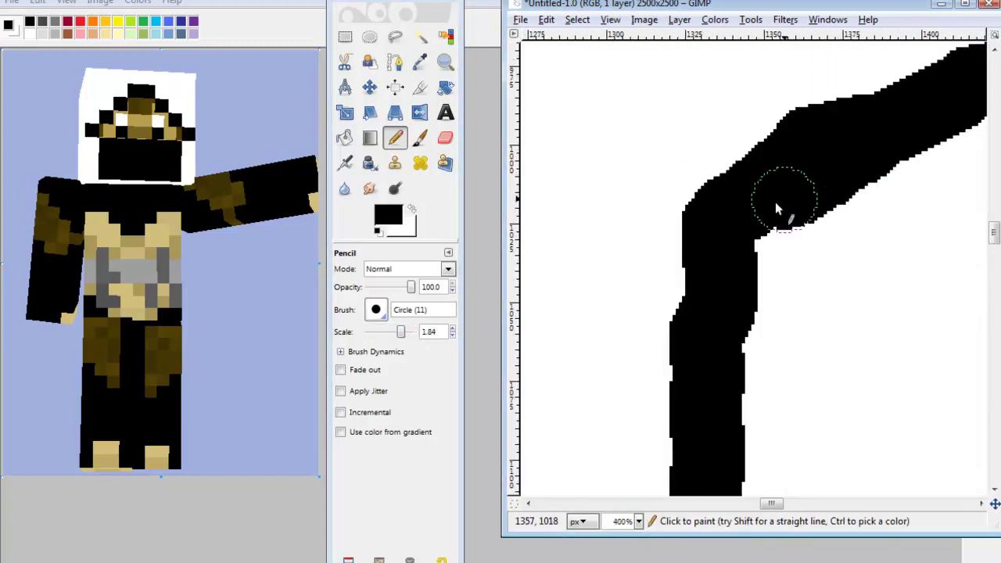
scroll(711, 230, down, 3)
drag(713, 254, 755, 375)
key(x)
drag(712, 423, 702, 398)
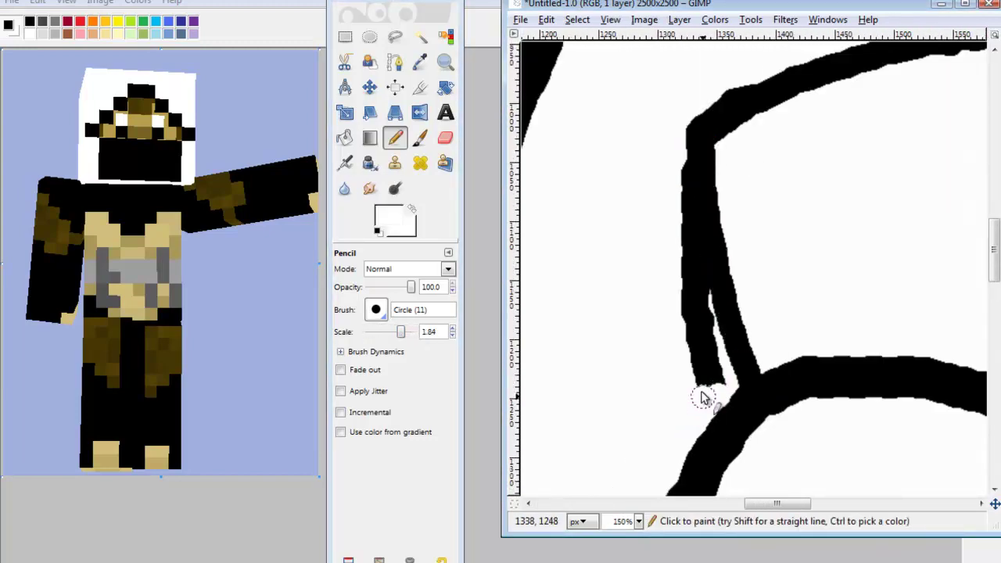
scroll(678, 191, up, 2)
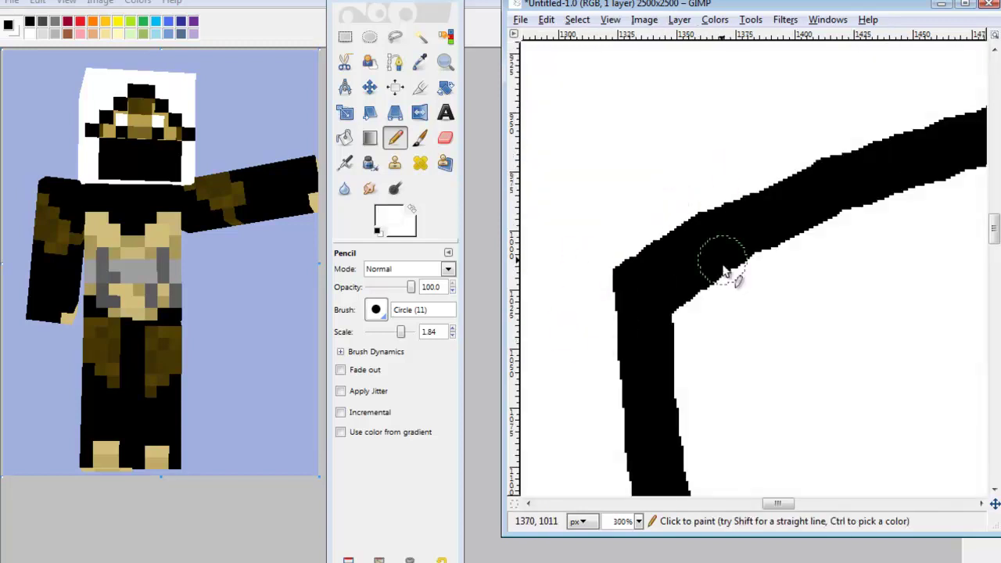
- Smooth the top curve of the face opening by trimming bumps in white and filling dents in black
scroll(720, 264, down, 3)
scroll(787, 457, up, 2)
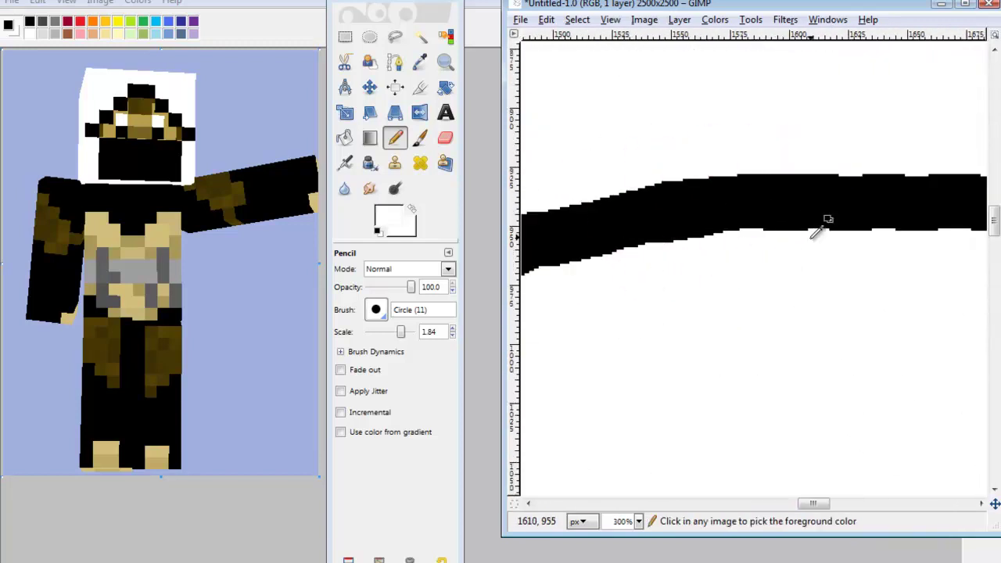
ctrl+click(845, 179)
scroll(778, 172, down, 1)
drag(807, 505, 854, 505)
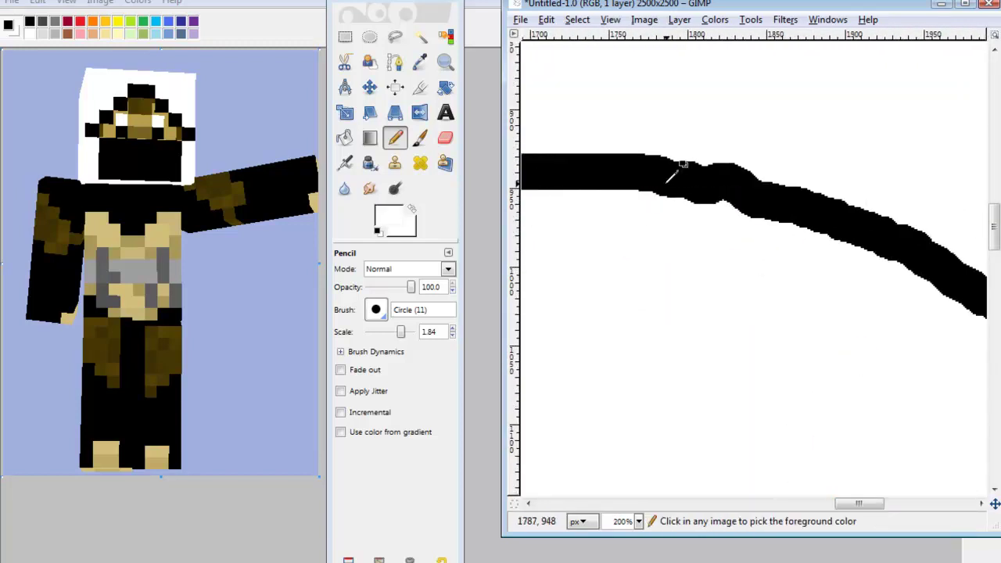
scroll(618, 208, down, 1)
scroll(864, 318, up, 1)
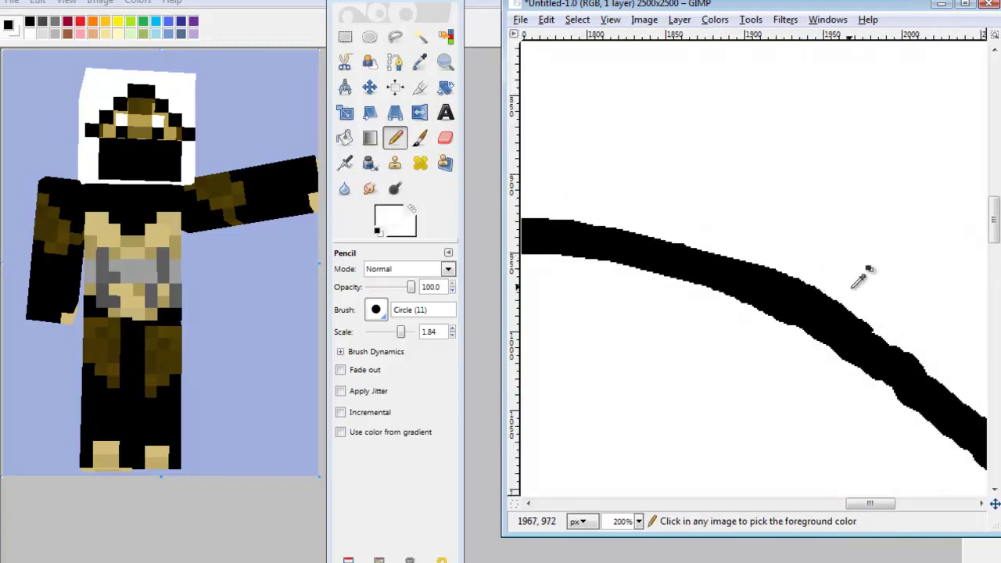
scroll(861, 273, down, 2)
scroll(889, 353, up, 4)
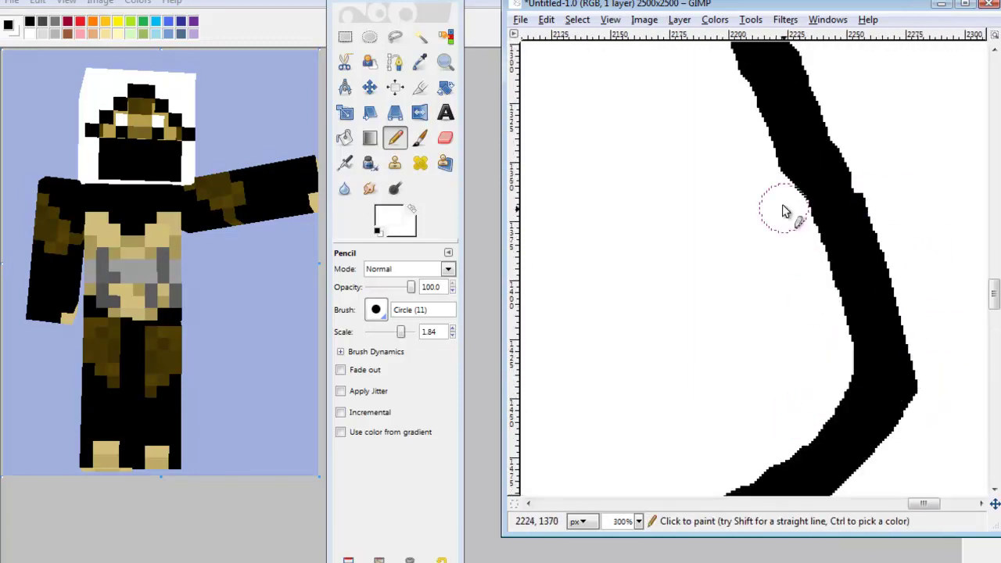
- Clean up the pointed right corner and lower edge of the face opening with white and black touch-ups
scroll(749, 380, down, 5)
ctrl+click(809, 273)
ctrl+click(778, 346)
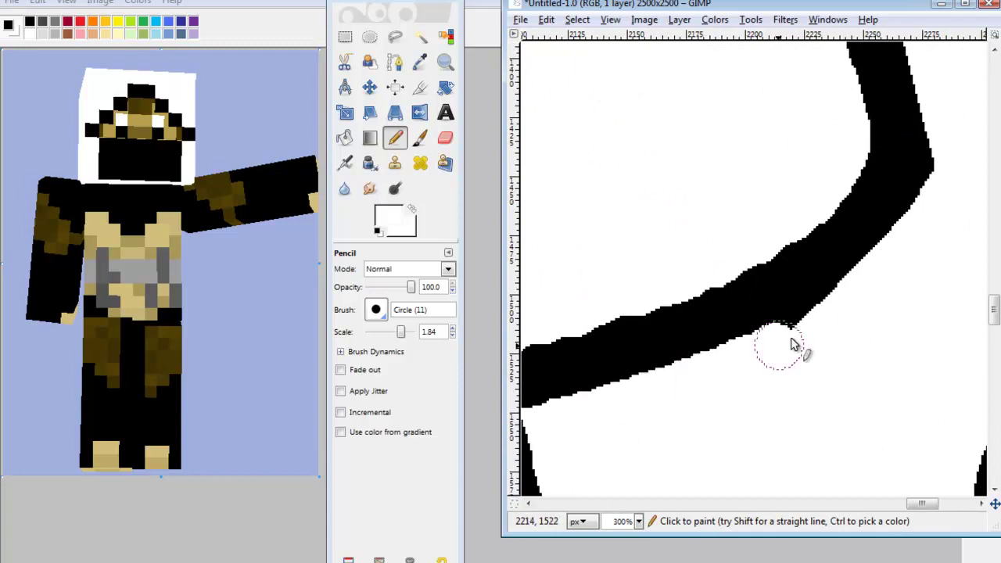
scroll(892, 274, left, 2)
scroll(694, 307, right, 2)
ctrl+click(671, 341)
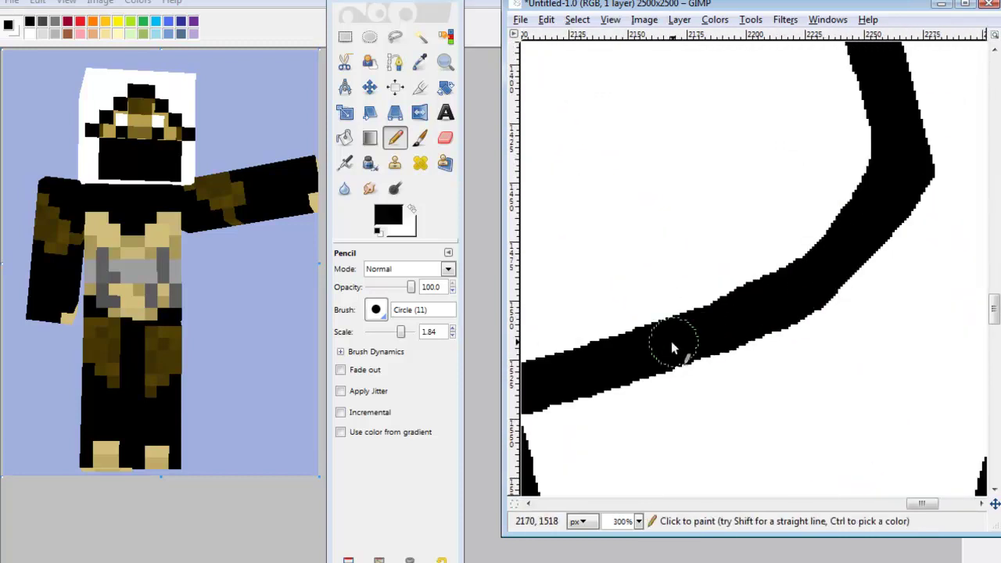
- Set the Pencil scale to 0.65 and tidy the junction where the face opening's lower edge meets the mask outline
scroll(671, 341, left, 1)
ctrl+click(642, 414)
scroll(642, 414, up, 2)
ctrl+click(700, 340)
scroll(699, 340, up, 1)
drag(408, 338, 394, 336)
ctrl+click(773, 224)
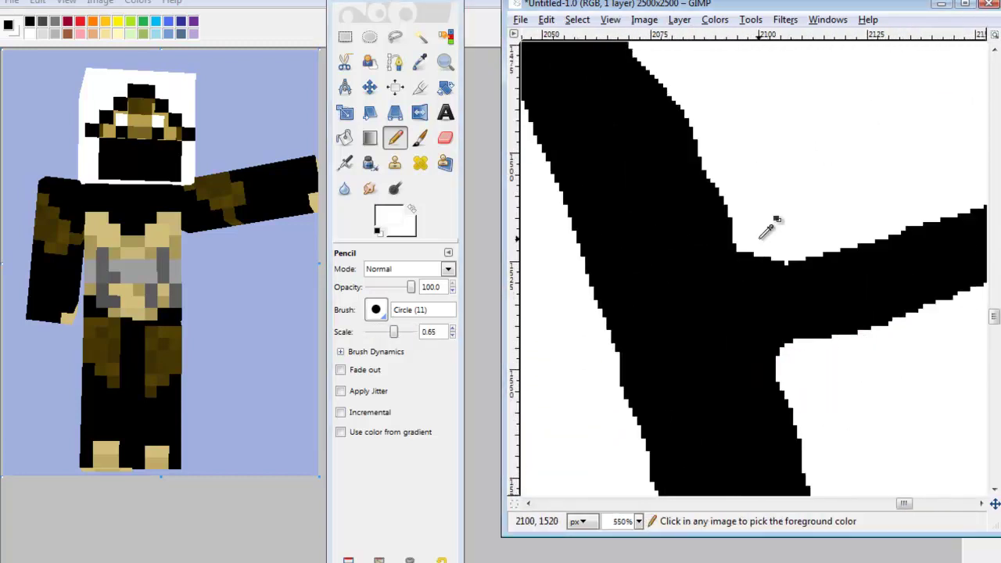
- Smooth the right side line of the face opening above its corner with the fine Pencil
scroll(801, 224, up, 4)
scroll(913, 331, right, 2)
ctrl+click(912, 331)
scroll(827, 228, down, 1)
scroll(824, 228, up, 6)
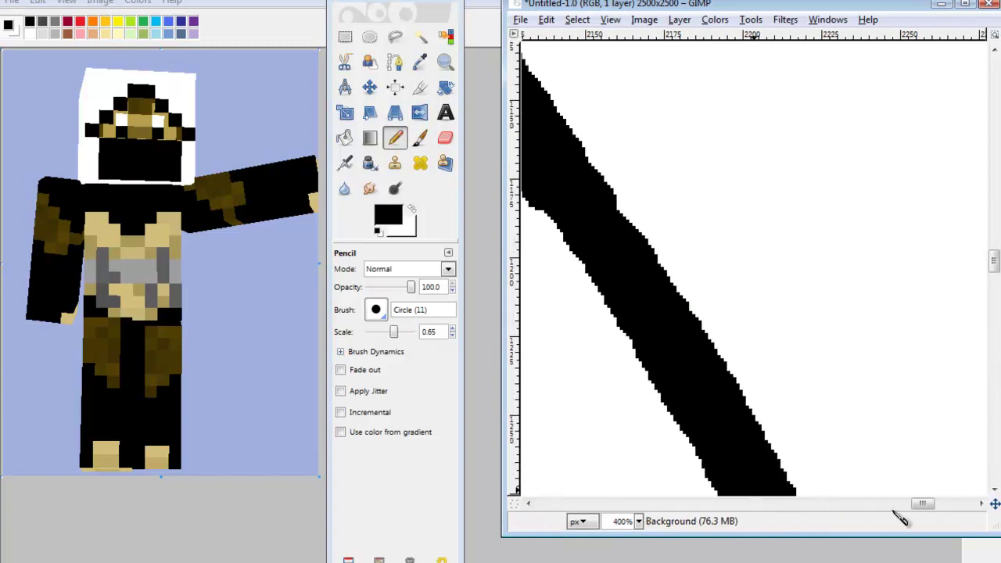
- Even out both edges of the face opening's upper-right curve with alternating white and black strokes
scroll(764, 225, left, 3)
ctrl+click(720, 273)
scroll(900, 273, down, 1)
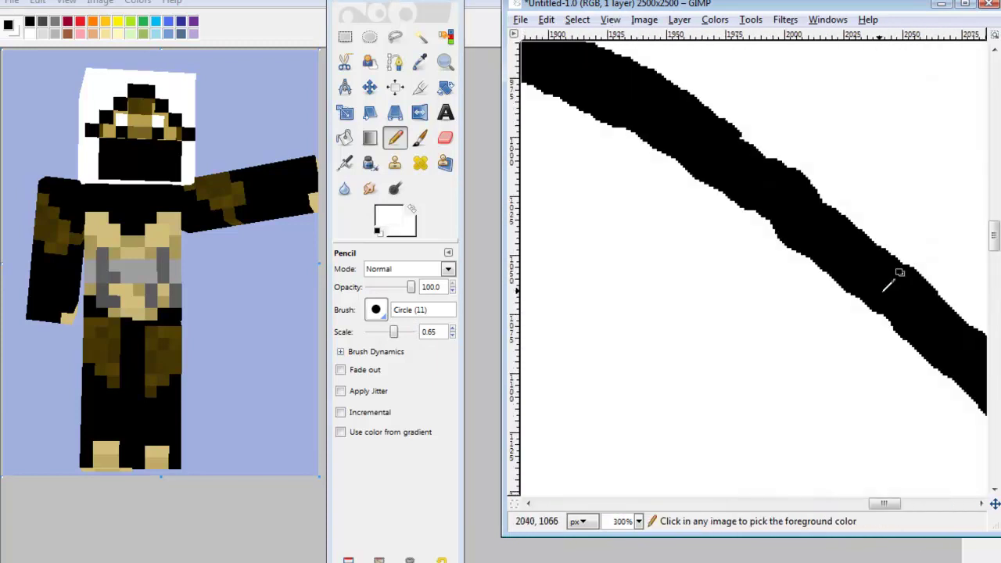
scroll(883, 230, down, 3)
scroll(626, 187, up, 2)
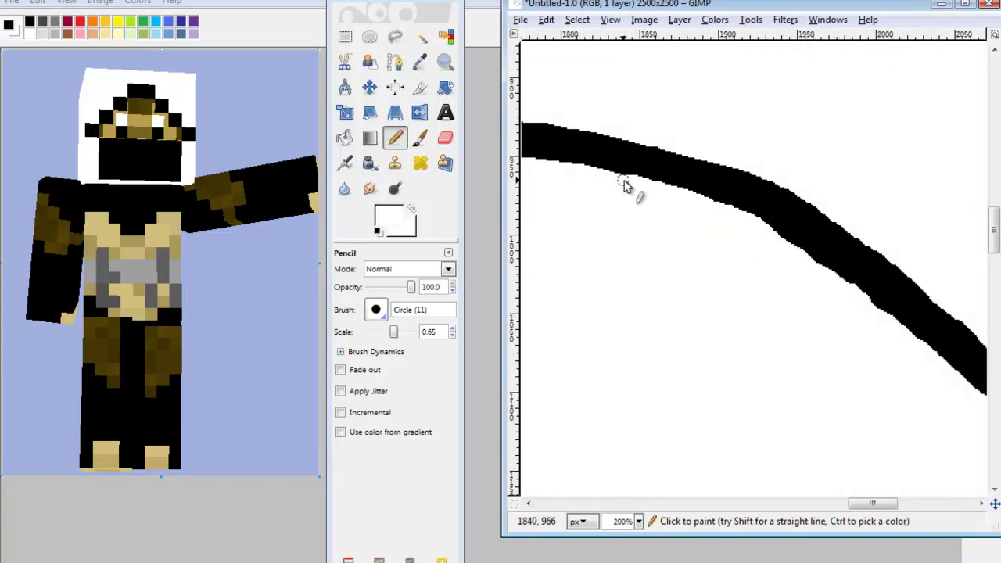
ctrl+click(845, 284)
scroll(906, 284, down, 2)
scroll(820, 110, up, 2)
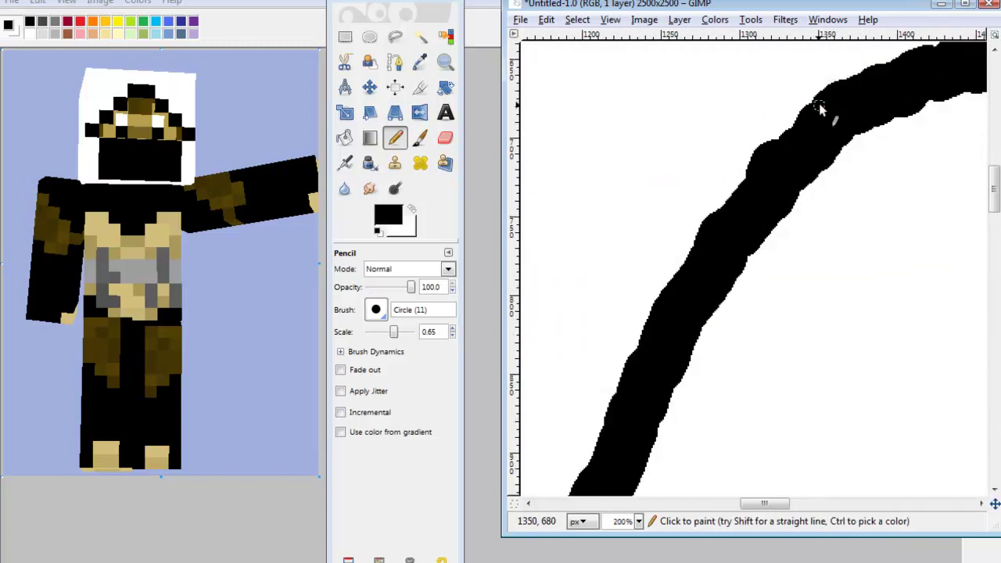
- Smooth both edges of the hood outline along its upper-left curve using white and black Pencil strokes
ctrl+click(810, 82)
drag(810, 82, 649, 336)
scroll(749, 263, down, 2)
scroll(879, 243, up, 2)
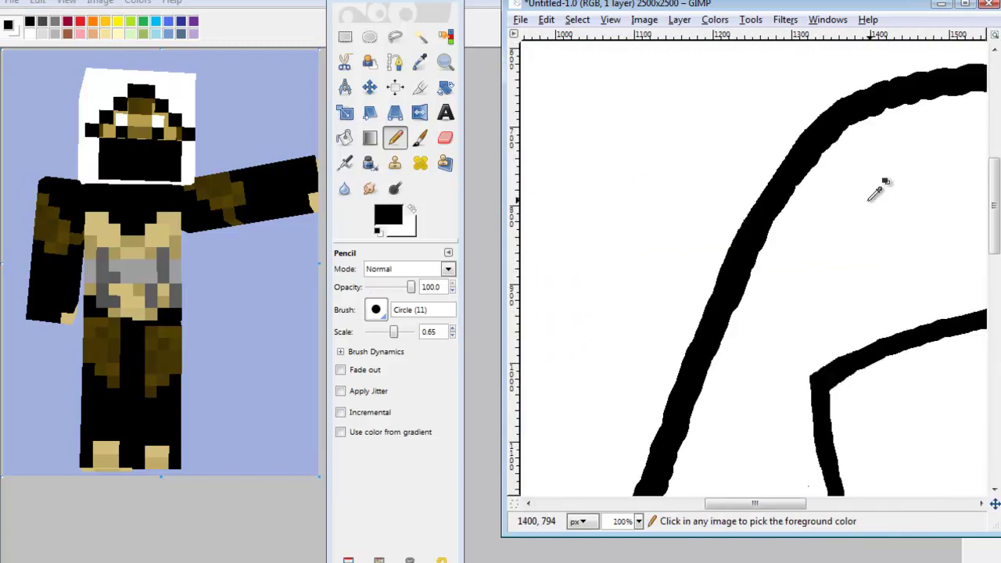
ctrl+click(878, 244)
drag(753, 268, 688, 358)
scroll(731, 258, down, 2)
scroll(812, 196, up, 2)
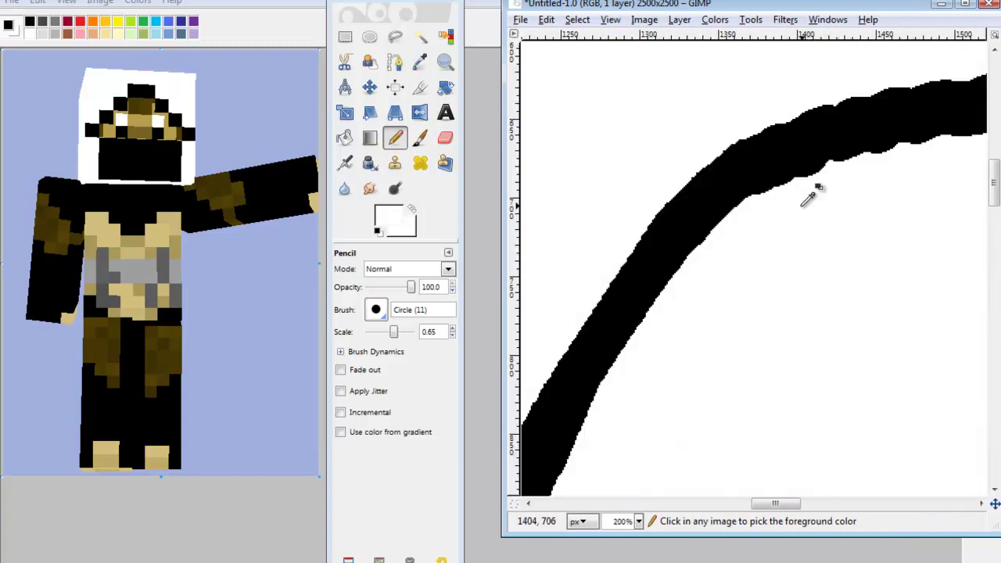
- Smooth the inner edge of the hood outline along the top and down its right side
scroll(790, 118, down, 1)
drag(796, 503, 928, 505)
ctrl+click(711, 166)
scroll(700, 235, down, 1)
key(x)
scroll(856, 335, up, 1)
drag(887, 239, 896, 332)
scroll(894, 381, down, 1)
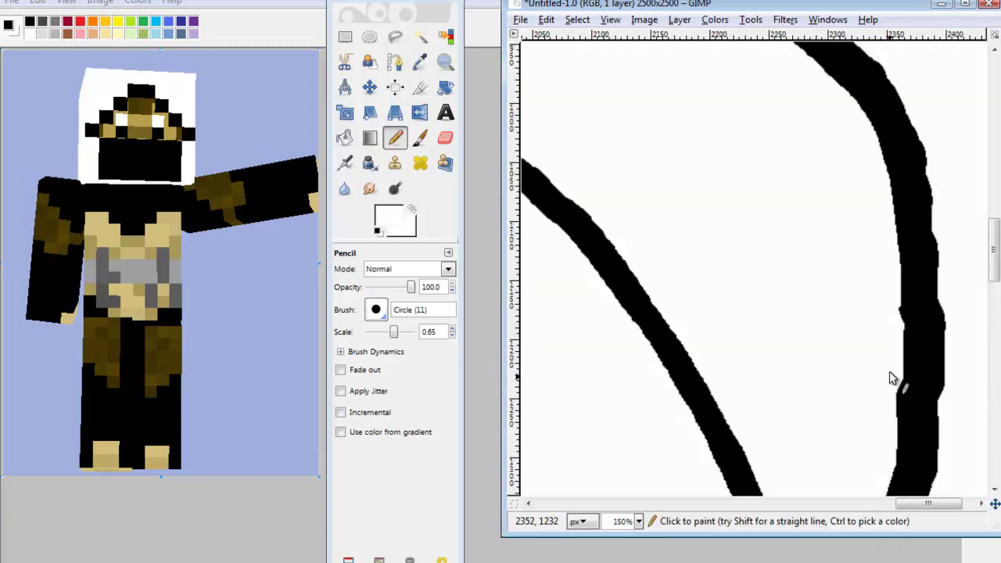
- Even out the inner edge of the hood outline along its lower-right side with white and black strokes
scroll(900, 235, up, 1)
scroll(900, 195, down, 1)
scroll(860, 313, down, 5)
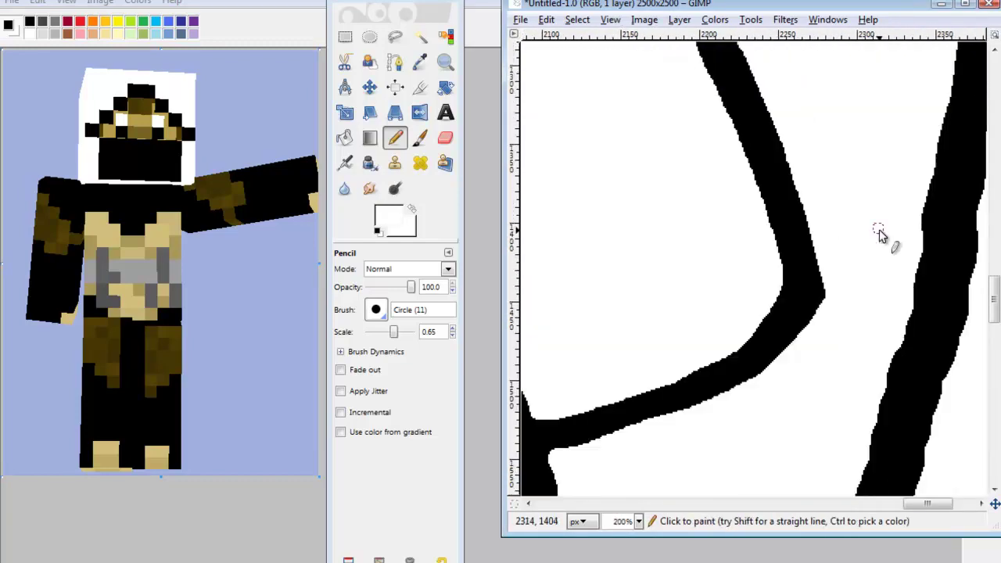
key(x)
scroll(866, 389, up, 2)
key(x)
drag(900, 203, 850, 402)
- Trim the bumps from the outer edge of the hood outline along the top and upper-right curve in white
drag(927, 504, 805, 506)
drag(555, 157, 869, 101)
key(x)
scroll(749, 117, right, 4)
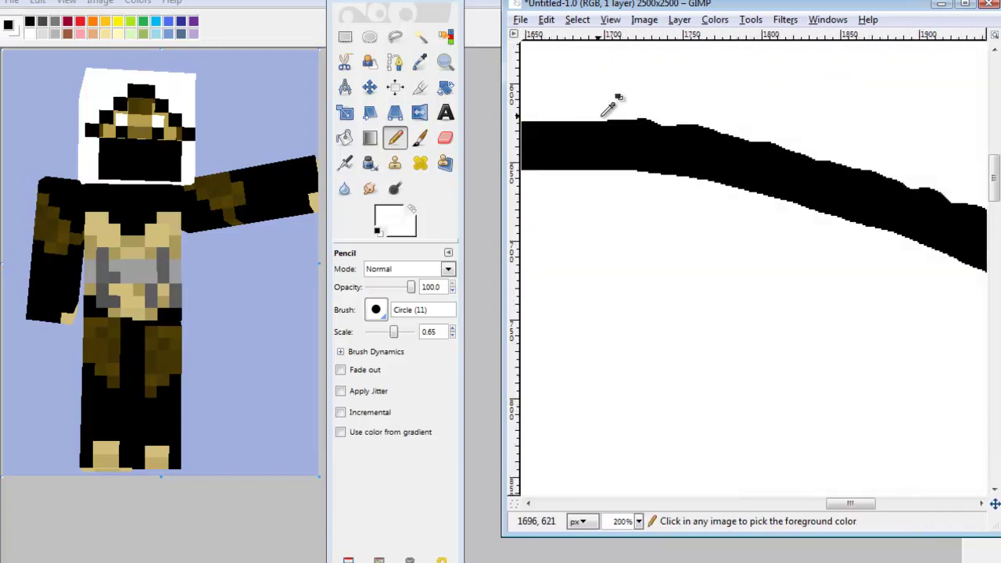
scroll(771, 170, down, 3)
scroll(700, 94, right, 3)
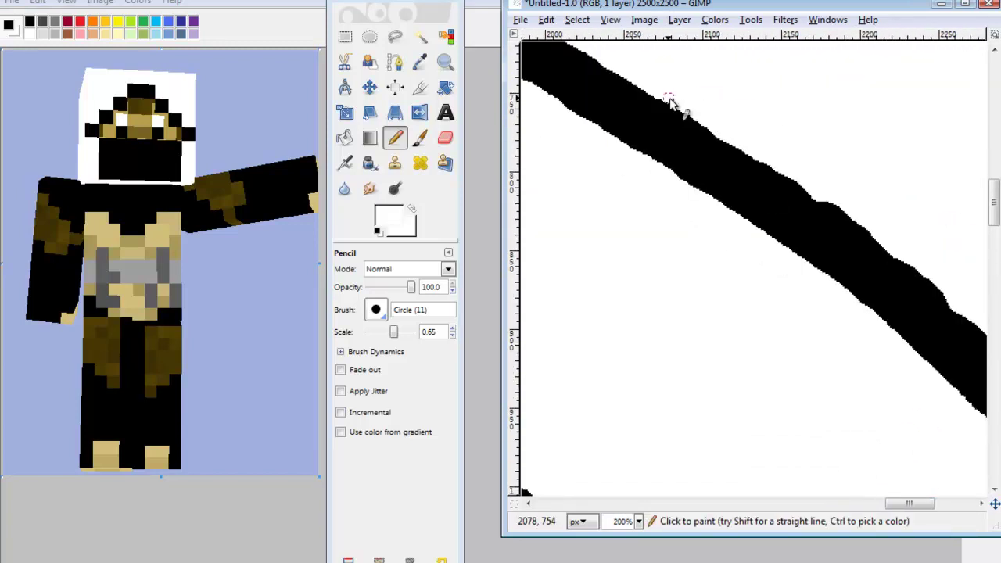
scroll(931, 327, down, 2)
scroll(931, 327, up, 2)
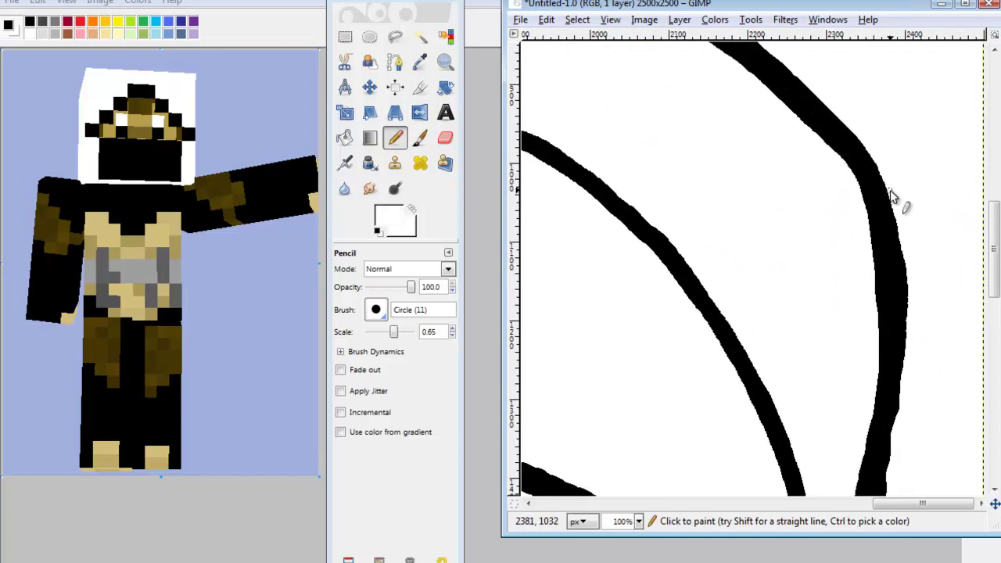
- Smooth the outer edge of the hood outline down the right side to where it meets the mask
scroll(892, 235, down, 2)
scroll(900, 461, up, 1)
scroll(853, 428, down, 2)
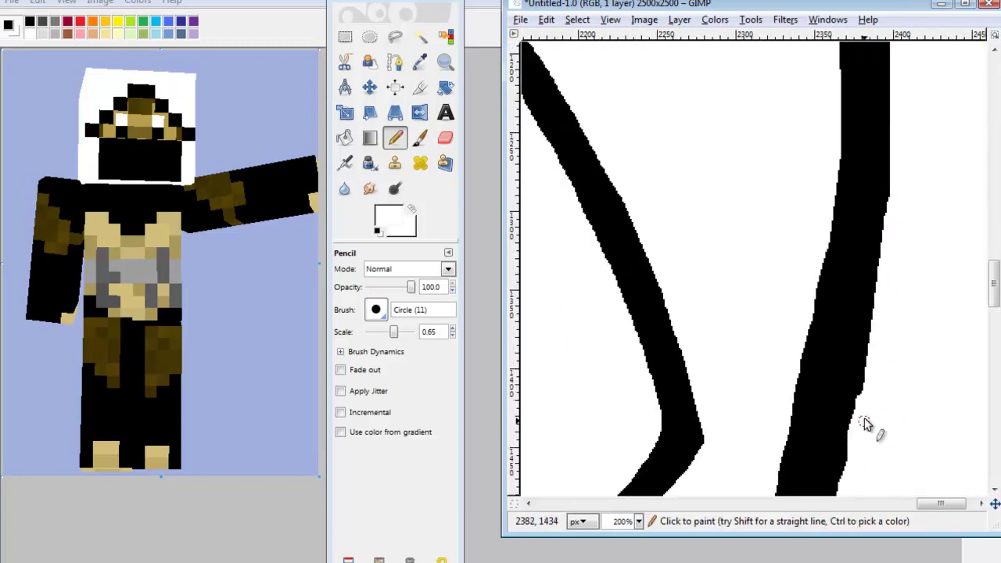
scroll(849, 462, down, 3)
scroll(831, 313, down, 2)
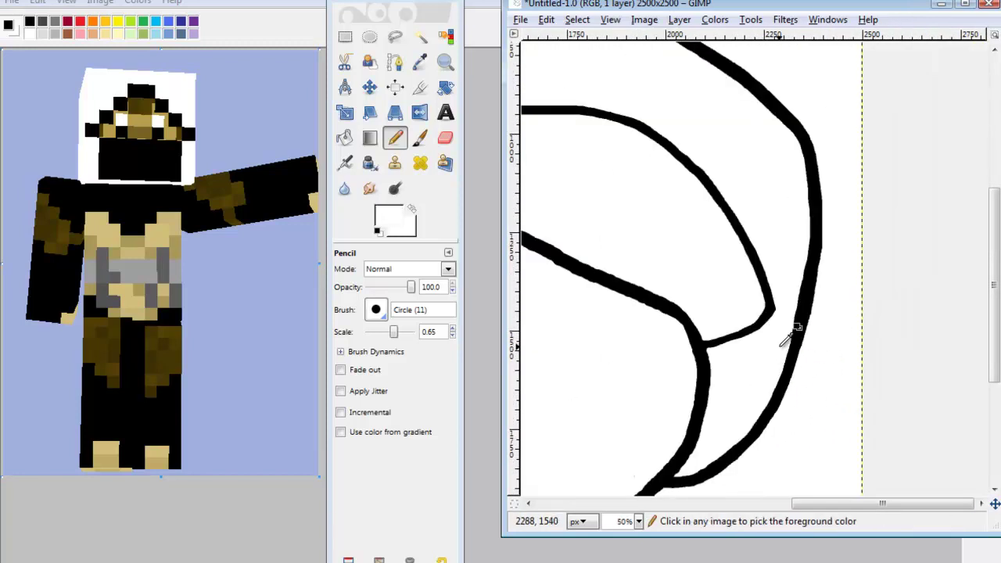
scroll(787, 335, up, 2)
scroll(836, 227, down, 4)
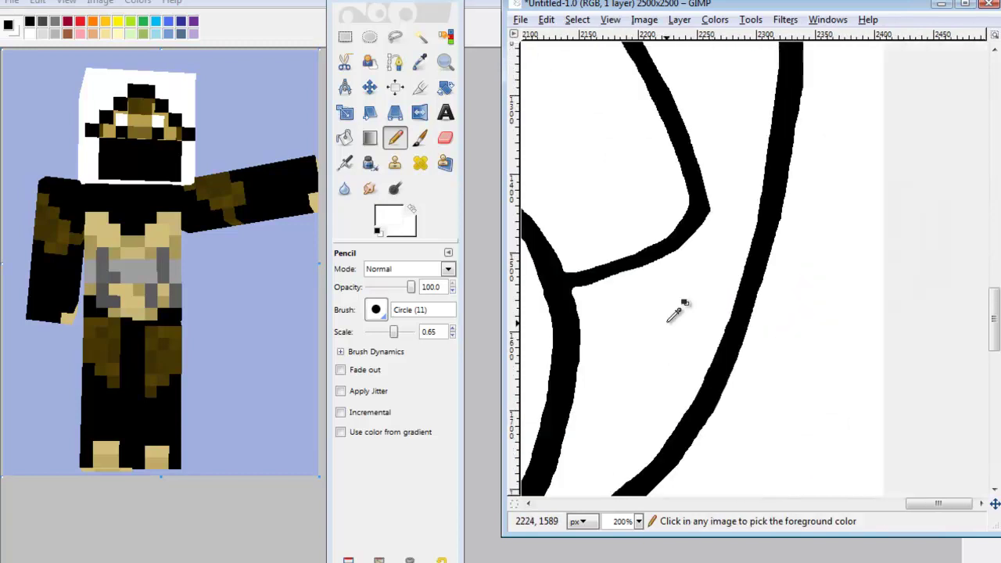
scroll(775, 289, up, 2)
scroll(760, 329, up, 1)
scroll(720, 183, down, 5)
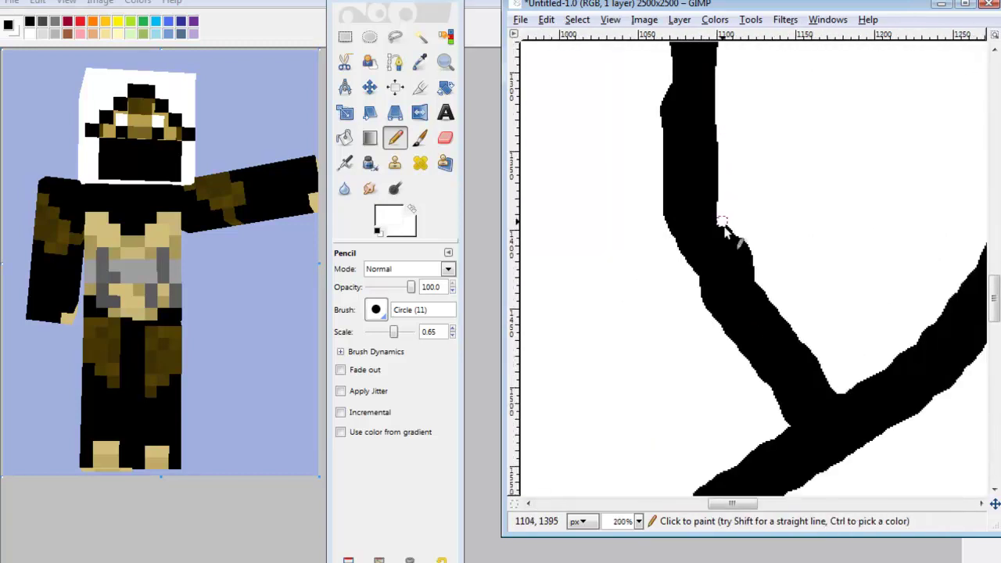
- Smooth the left side of the hood outline down to its junction with the mask
scroll(738, 230, down, 3)
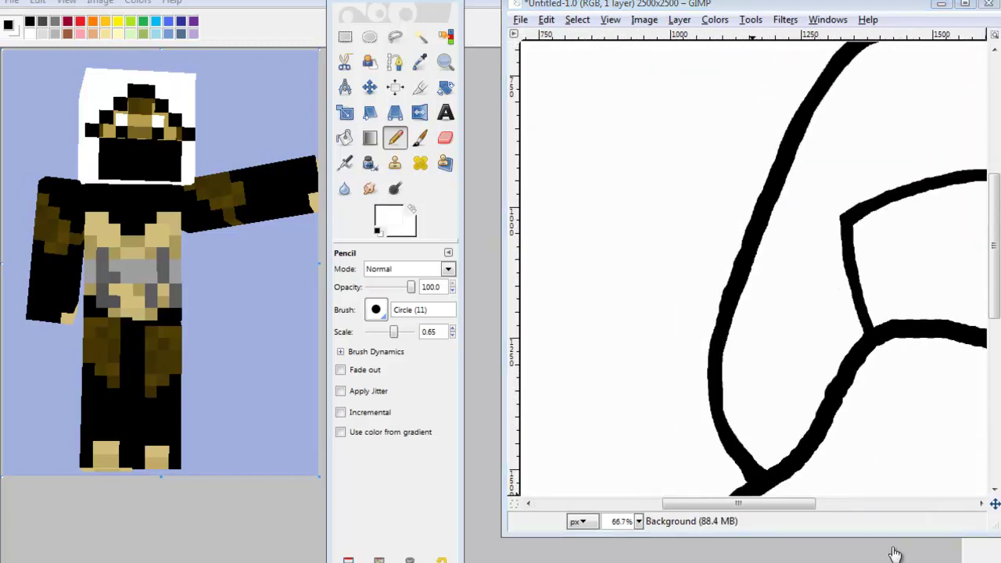
scroll(728, 442, up, 3)
key(d)
scroll(727, 442, down, 5)
scroll(720, 216, up, 10)
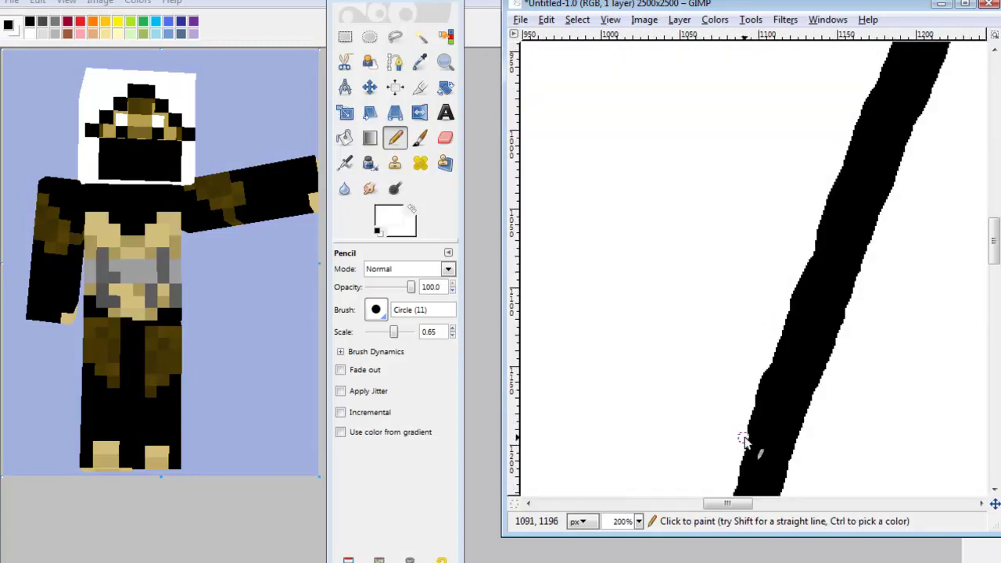
scroll(892, 288, down, 5)
scroll(760, 347, up, 2)
scroll(709, 368, down, 1)
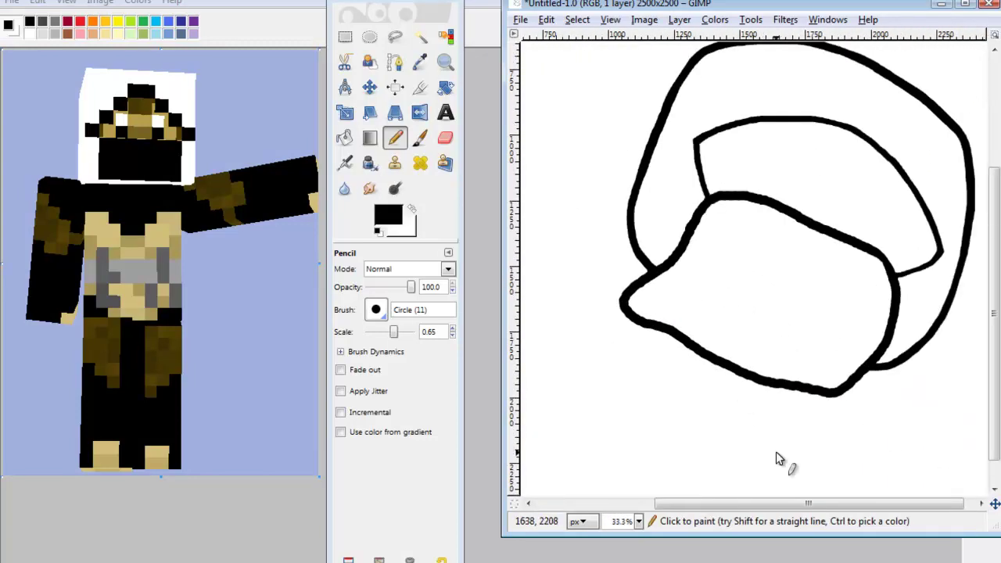
- Set the Pencil scale to 2.09 and draw the left eye's slanted upper lid in black inside the face opening
scroll(575, 242, up, 1)
scroll(642, 214, down, 1)
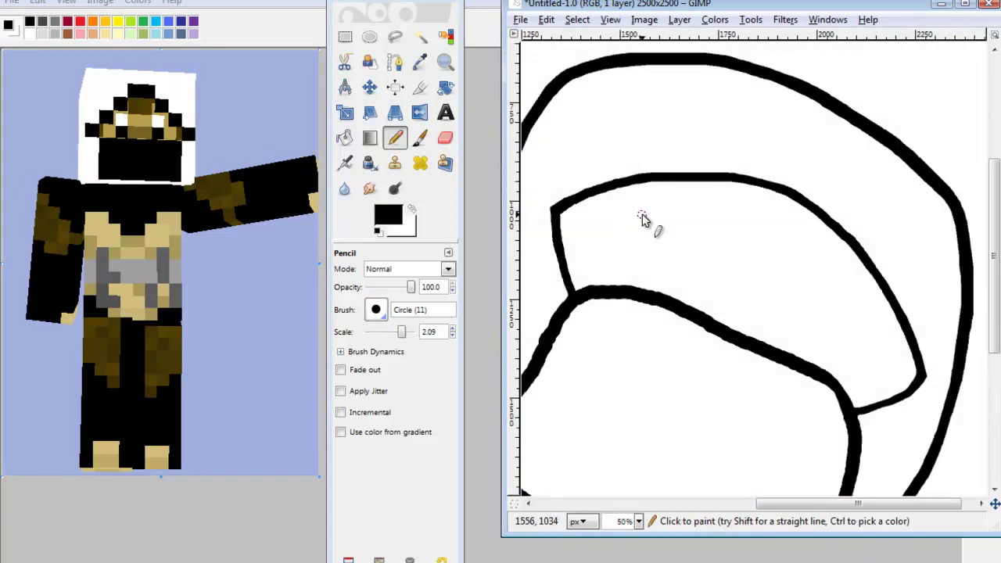
drag(607, 207, 699, 233)
scroll(861, 238, down, 2)
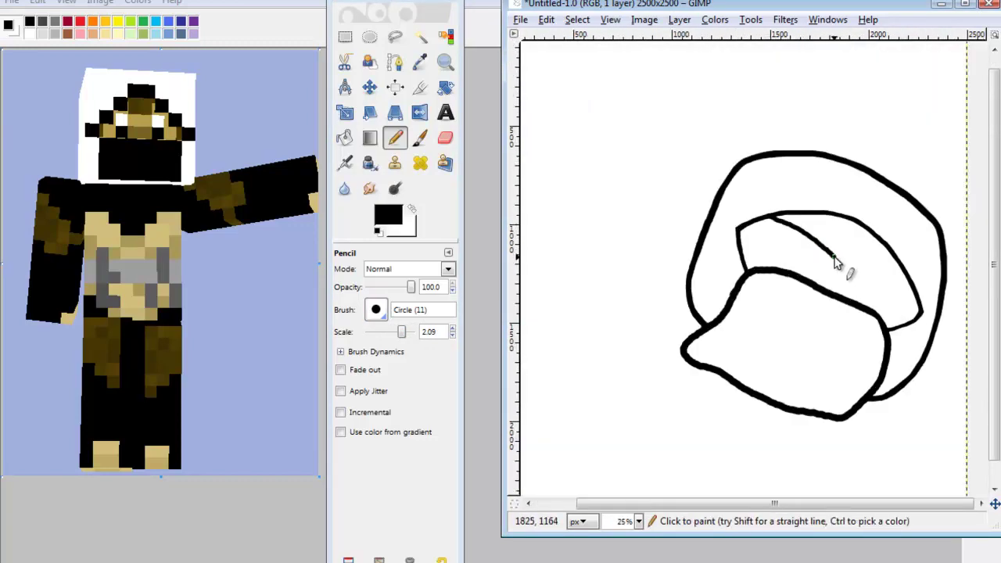
scroll(907, 284, up, 2)
- Draw the right eye and the left eye's curved lower lid, starting the curve at the upper lid's left end
drag(791, 218, 786, 235)
scroll(806, 242, down, 1)
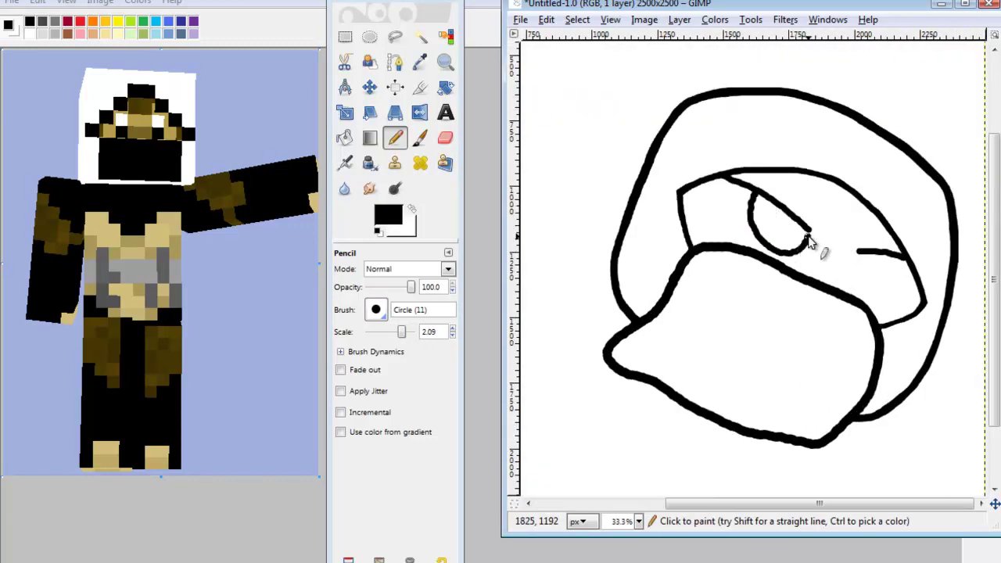
scroll(704, 179, up, 2)
drag(705, 179, 794, 254)
scroll(903, 266, down, 5)
scroll(827, 258, up, 2)
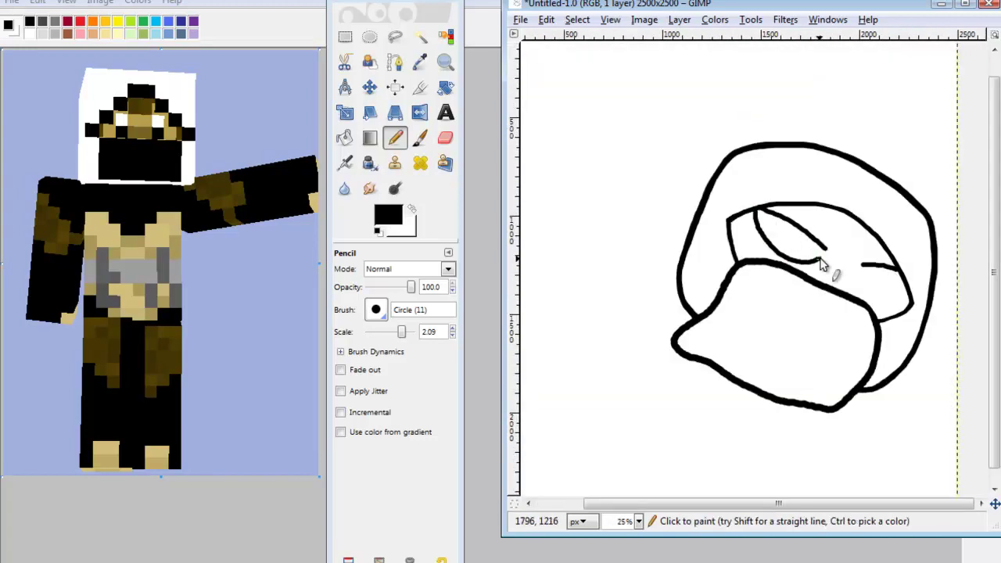
scroll(908, 270, up, 2)
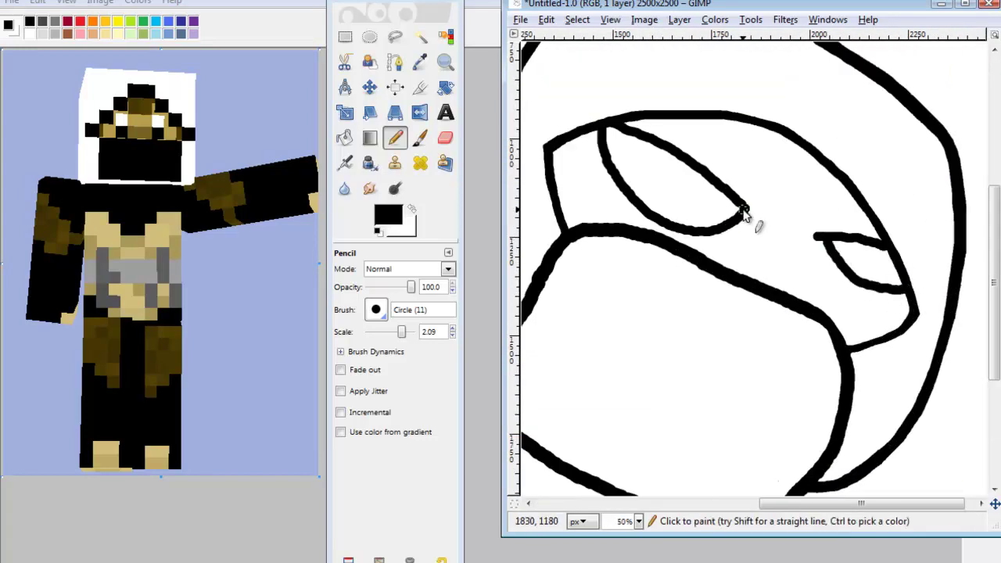
- Set the Pencil scale to 0.84 and smooth the edges of the left eye's slanted upper lid with black and white strokes
scroll(845, 253, down, 6)
scroll(798, 249, up, 7)
scroll(832, 284, down, 1)
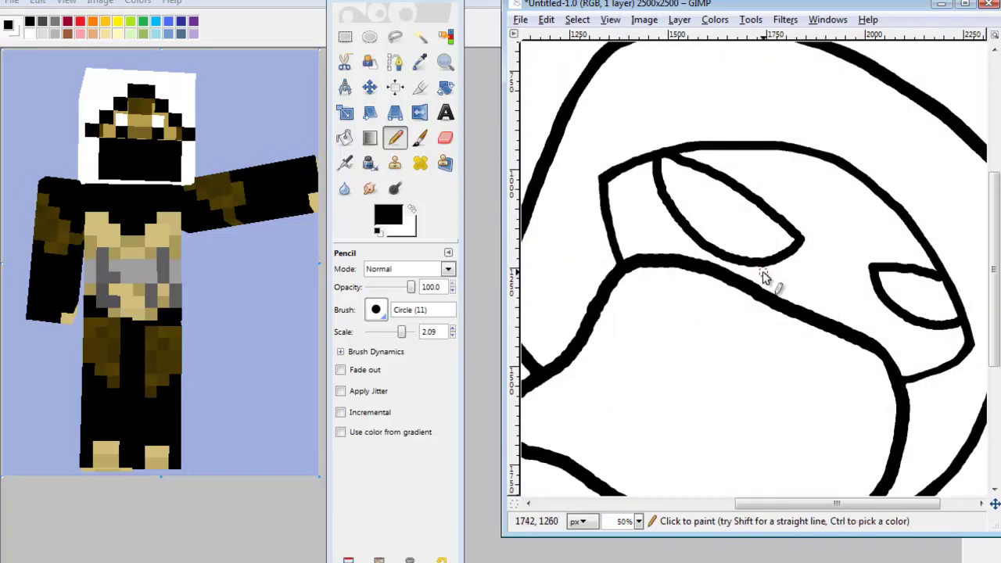
scroll(773, 262, up, 5)
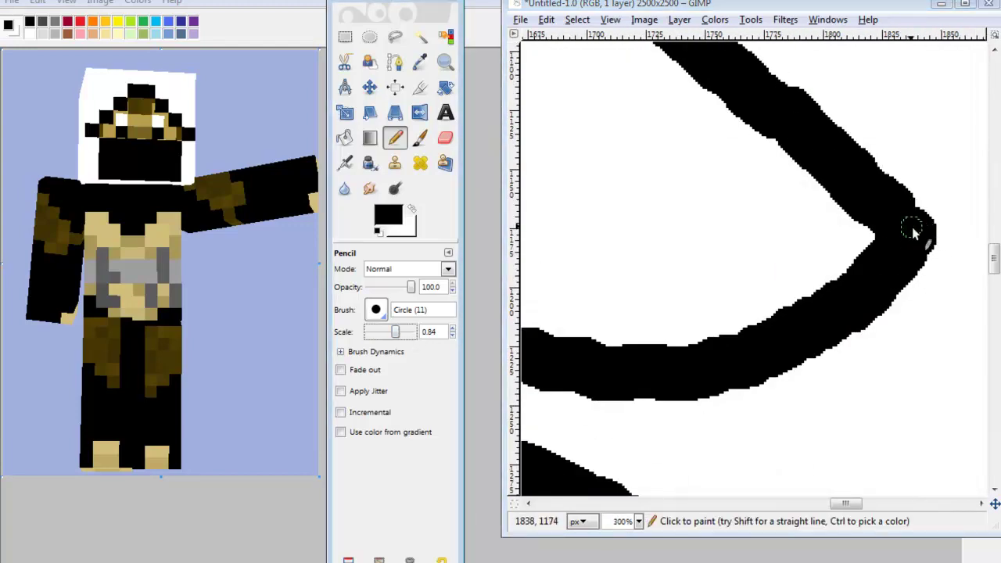
scroll(829, 391, left, 5)
scroll(806, 313, up, 5)
ctrl+click(802, 336)
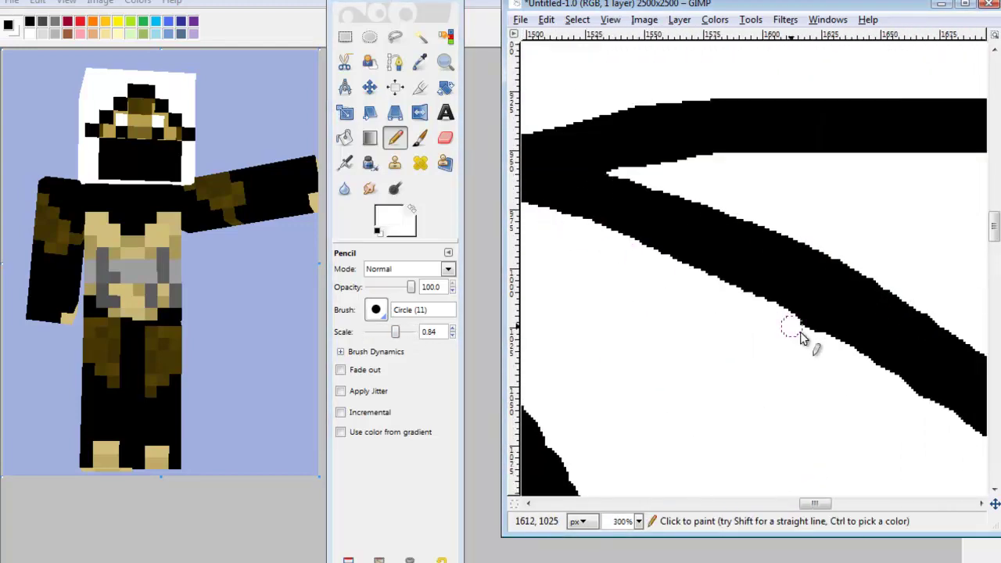
scroll(912, 358, right, 5)
scroll(950, 454, down, 3)
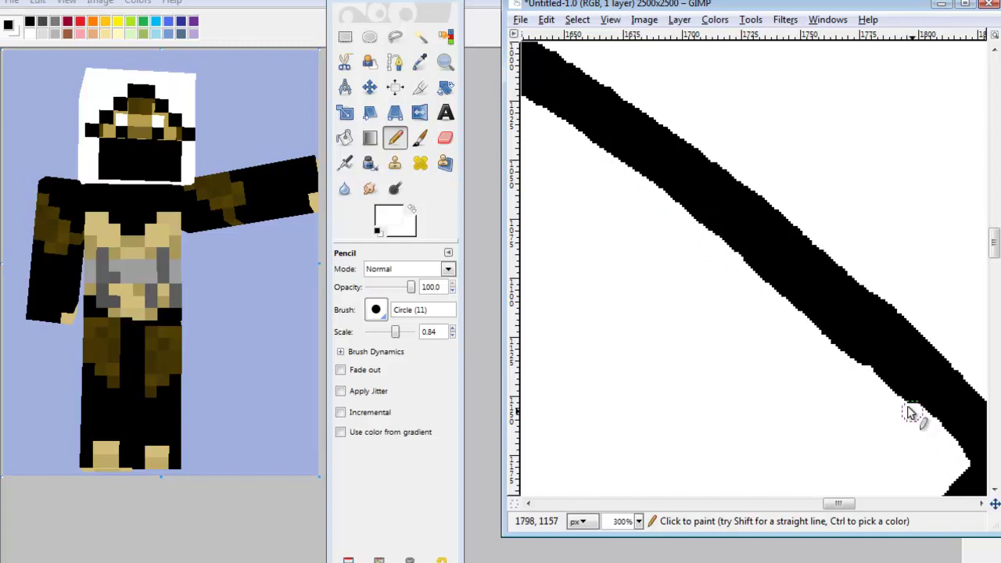
- Smooth both edges of the left eye's curved lower lid, from the upper lid's left end round to the eye's inner corner
scroll(704, 211, down, 3)
scroll(783, 215, left, 5)
ctrl+click(662, 208)
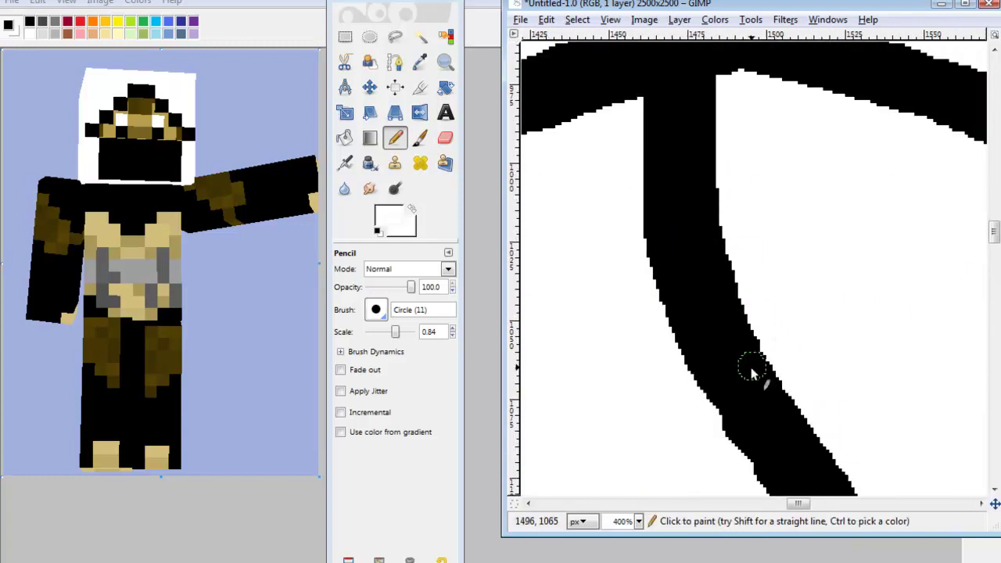
scroll(736, 313, down, 2)
scroll(774, 356, right, 3)
scroll(778, 364, down, 3)
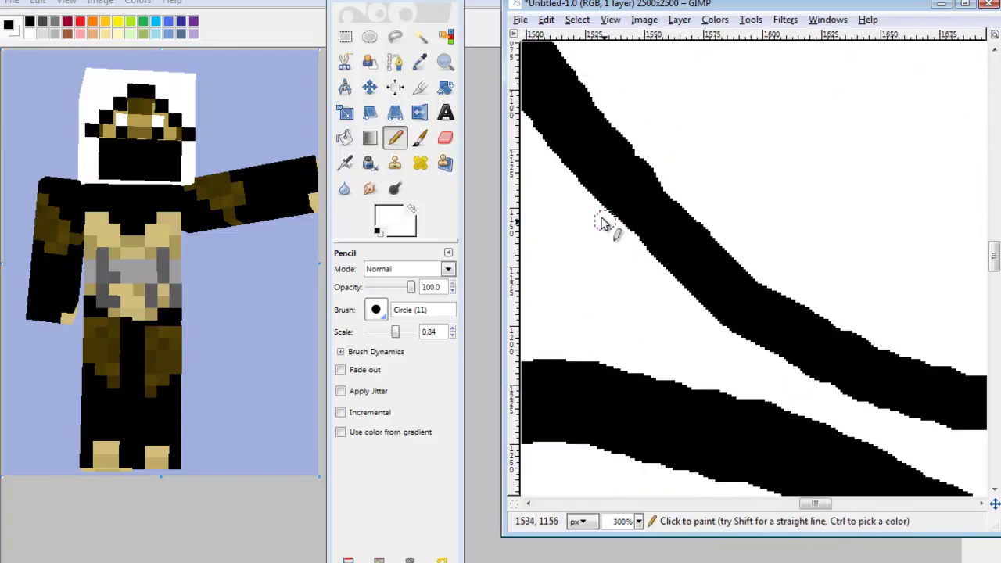
scroll(621, 151, down, 1)
scroll(832, 259, up, 2)
scroll(888, 170, down, 2)
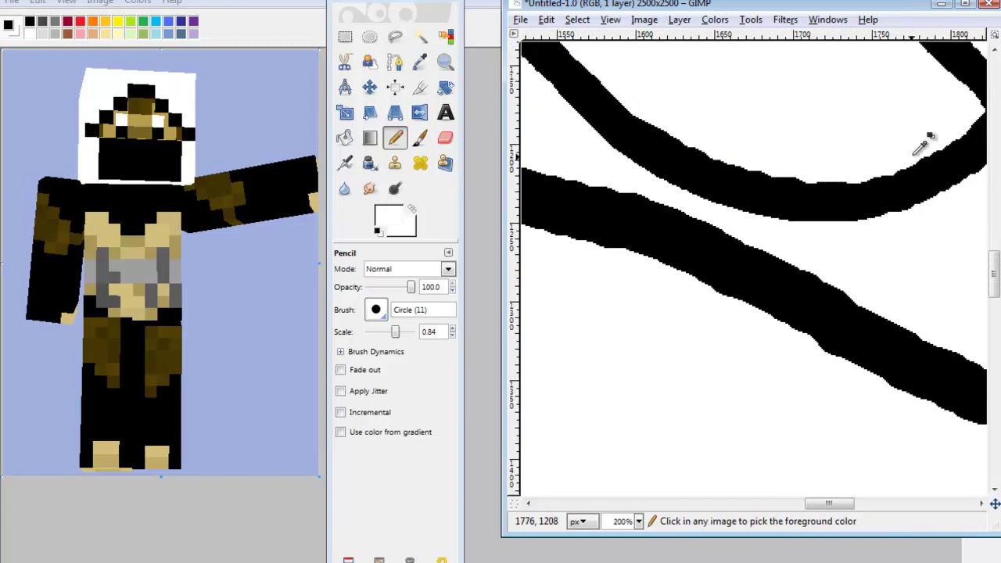
scroll(783, 153, left, 1)
scroll(712, 139, up, 1)
- Draw a thin black crease line above each eye and a curved iris edge inside the left eye
scroll(663, 134, down, 4)
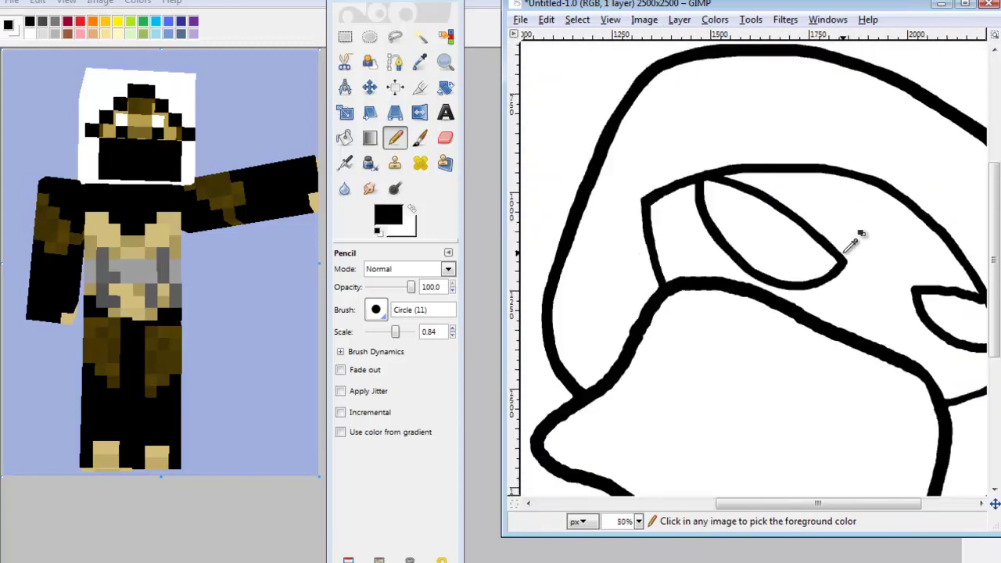
scroll(790, 188, up, 2)
scroll(850, 216, down, 3)
scroll(798, 234, up, 2)
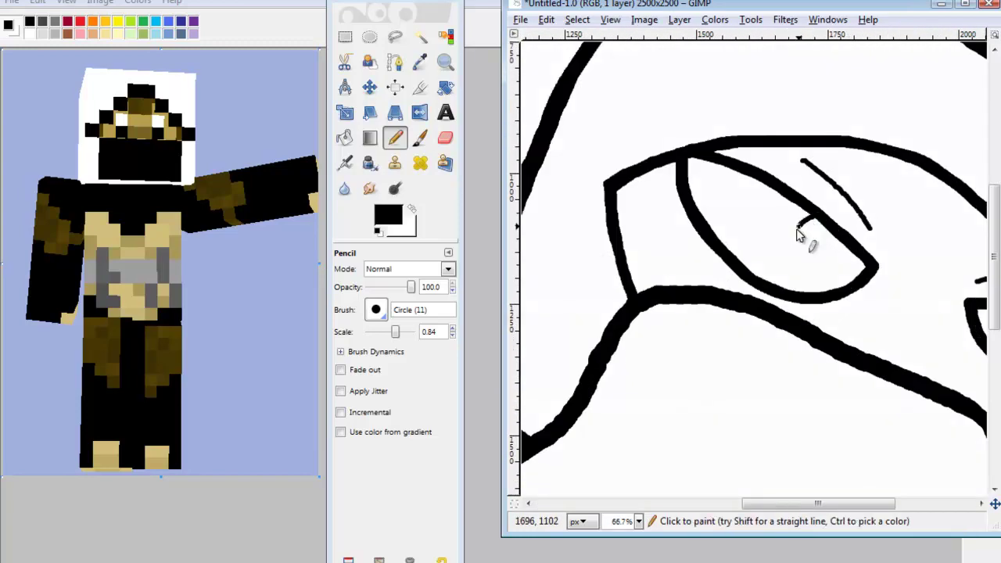
scroll(782, 294, up, 2)
scroll(865, 279, down, 4)
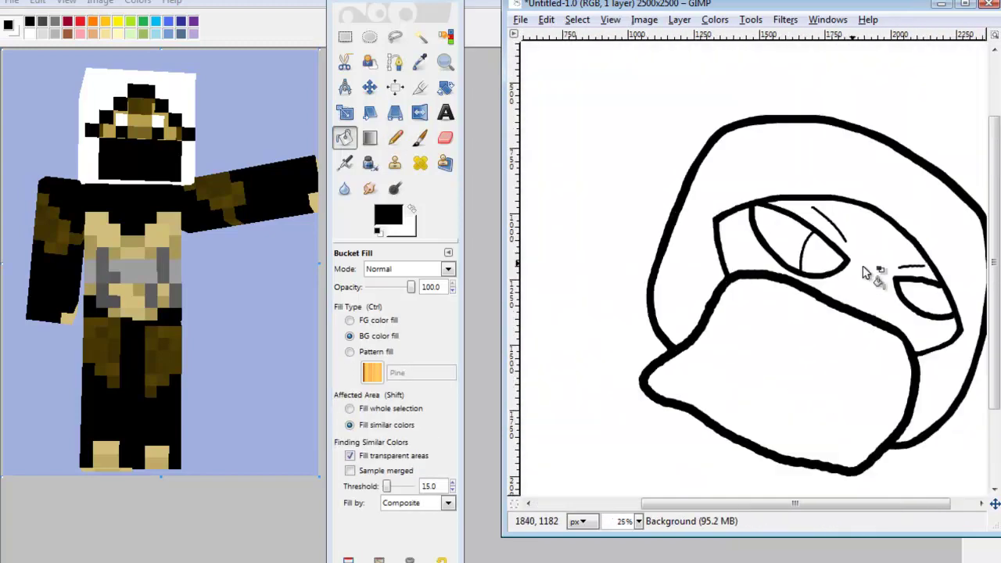
- Fill the left eye's iris with black using Bucket Fill, leaving two small white highlights inside it
scroll(763, 219, up, 1)
scroll(763, 215, up, 2)
key(shift+b)
click(672, 180)
scroll(582, 212, down, 4)
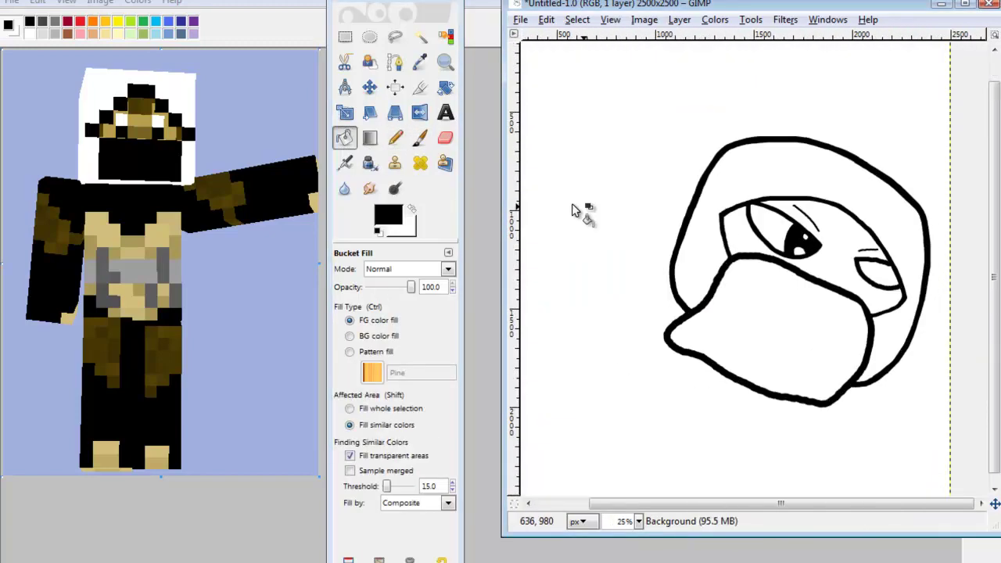
- Smooth the right eye's upper and lower lid outlines with the Pencil, alternating black and white
key(n)
key(x)
scroll(743, 231, up, 5)
drag(743, 229, 724, 250)
scroll(743, 235, down, 3)
key(x)
scroll(845, 280, up, 2)
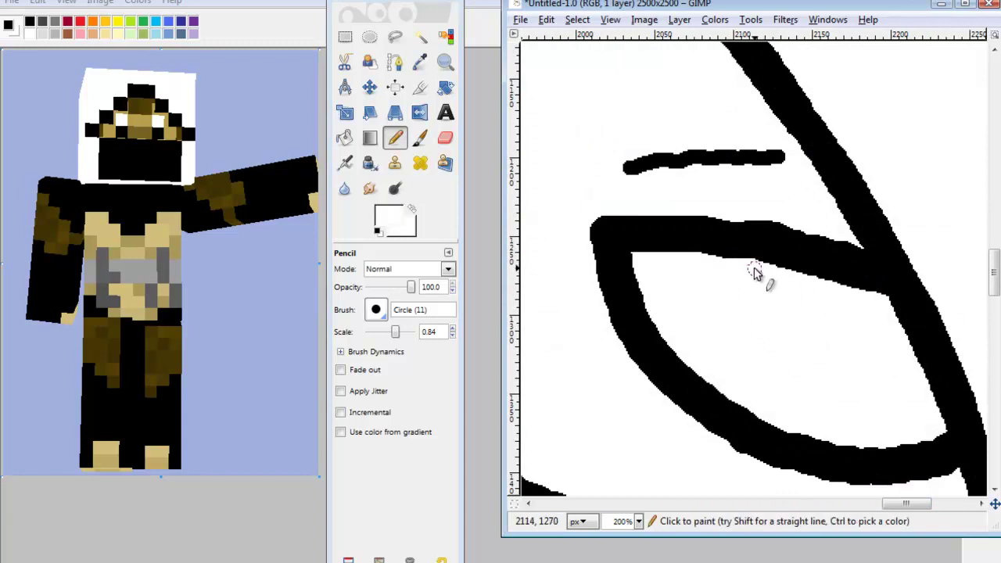
scroll(681, 229, down, 3)
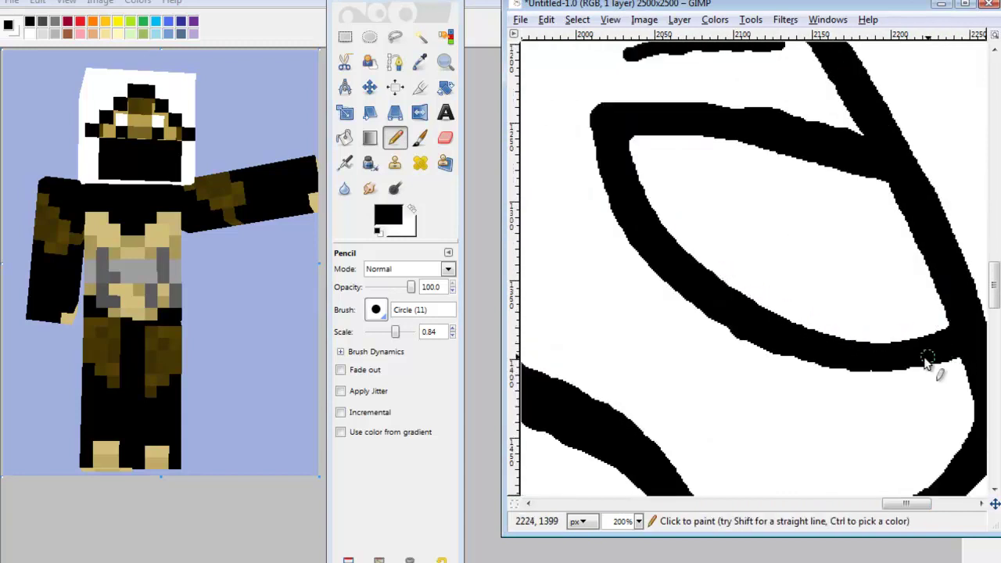
scroll(926, 372, up, 2)
scroll(755, 216, down, 1)
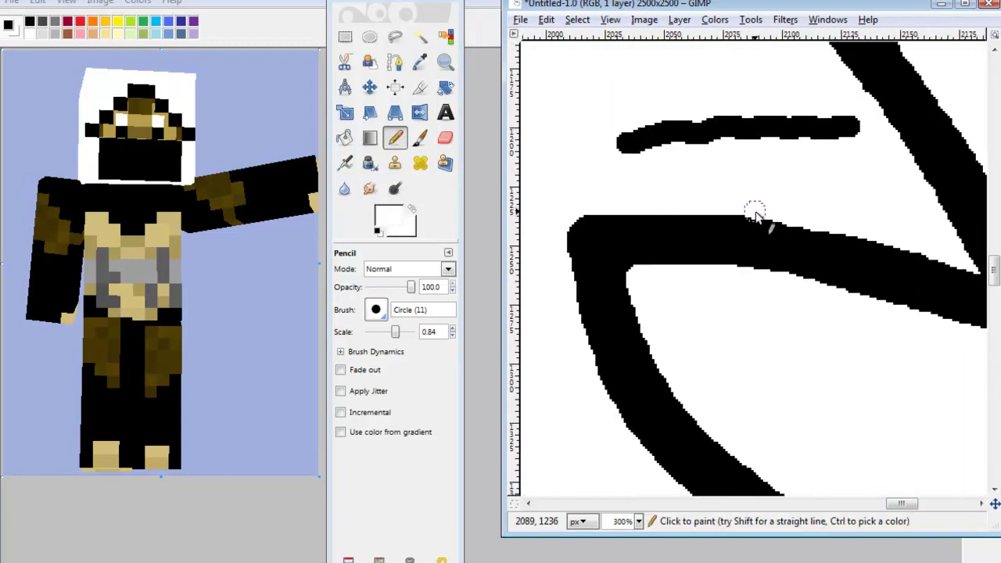
scroll(640, 252, down, 2)
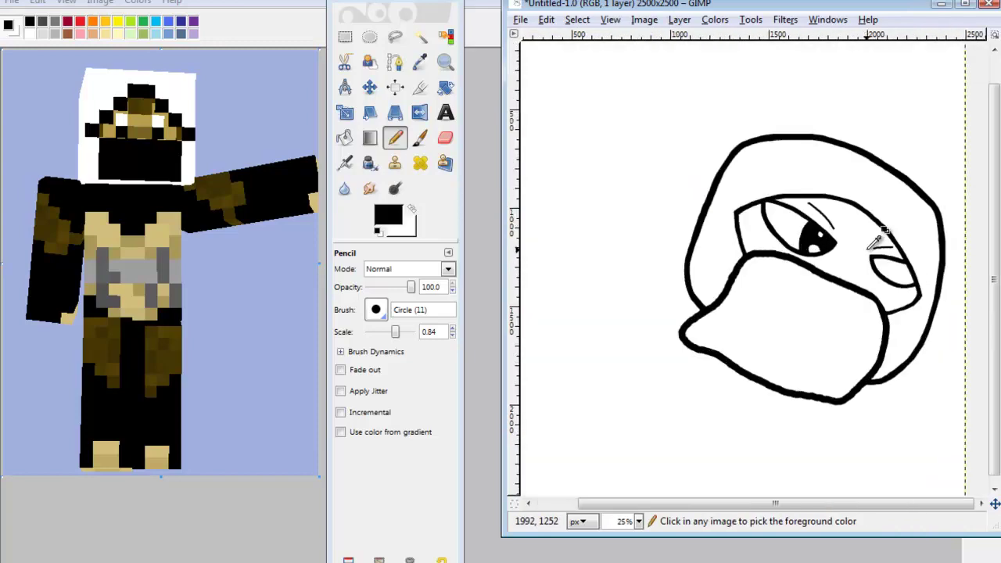
- Thicken and taper the crease line above the left eye, and trim the one above the right eye with white
scroll(743, 234, up, 2)
drag(666, 99, 872, 305)
scroll(791, 333, up, 2)
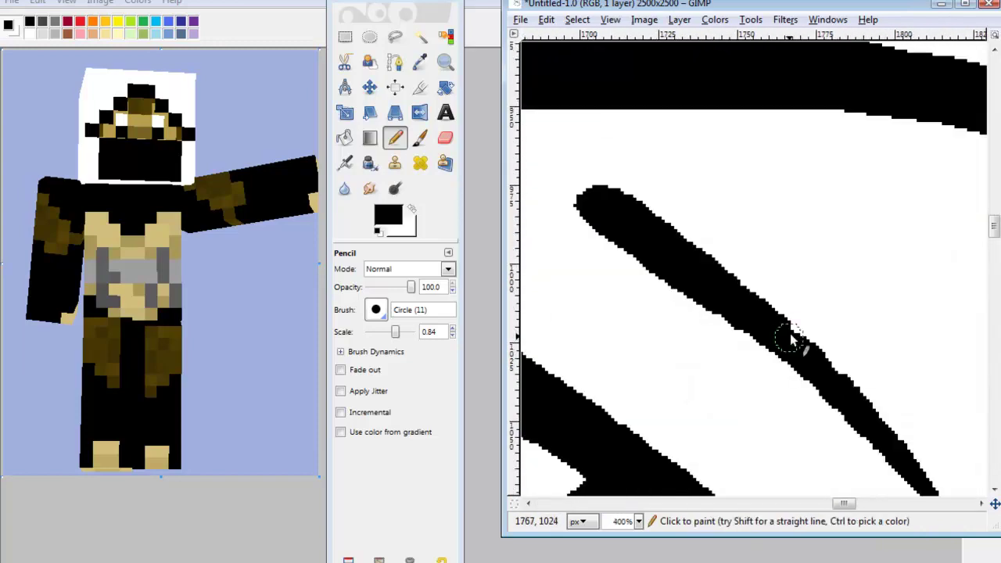
scroll(853, 360, down, 5)
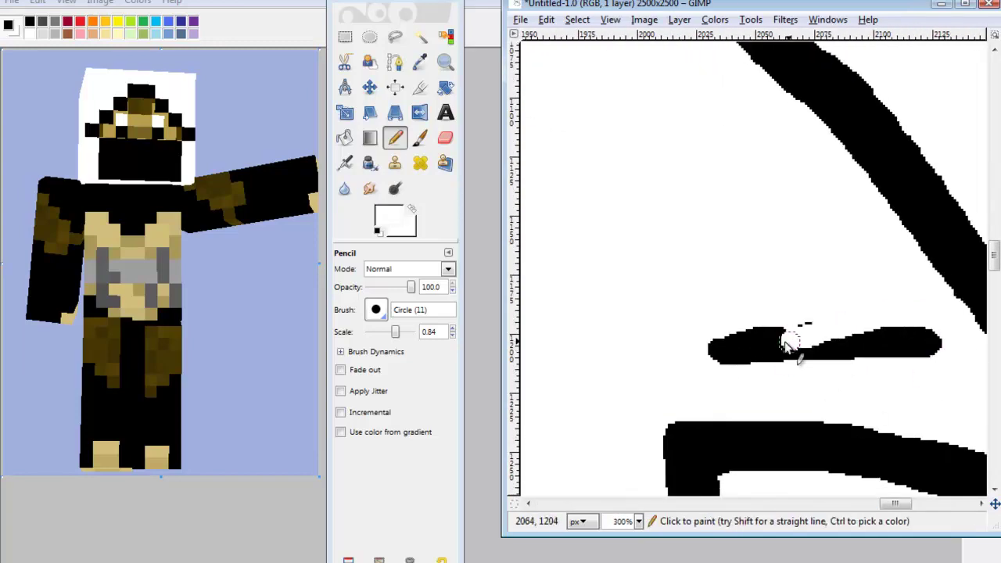
- Finish tapering the right crease line, draw the right eye's iris at its outer corner, and fill it with black
scroll(863, 258, down, 4)
ctrl+click(861, 261)
scroll(860, 260, up, 4)
scroll(744, 246, down, 5)
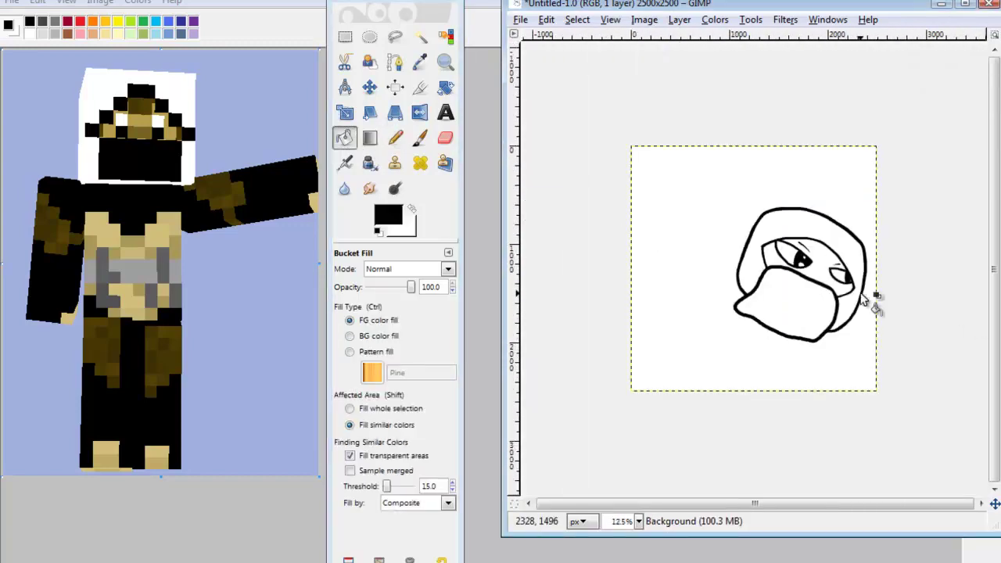
scroll(869, 306, up, 2)
- Set the Pencil scale to 1.61 and smooth the hood-mask junction and the mask's upper-left edge
scroll(763, 396, down, 1)
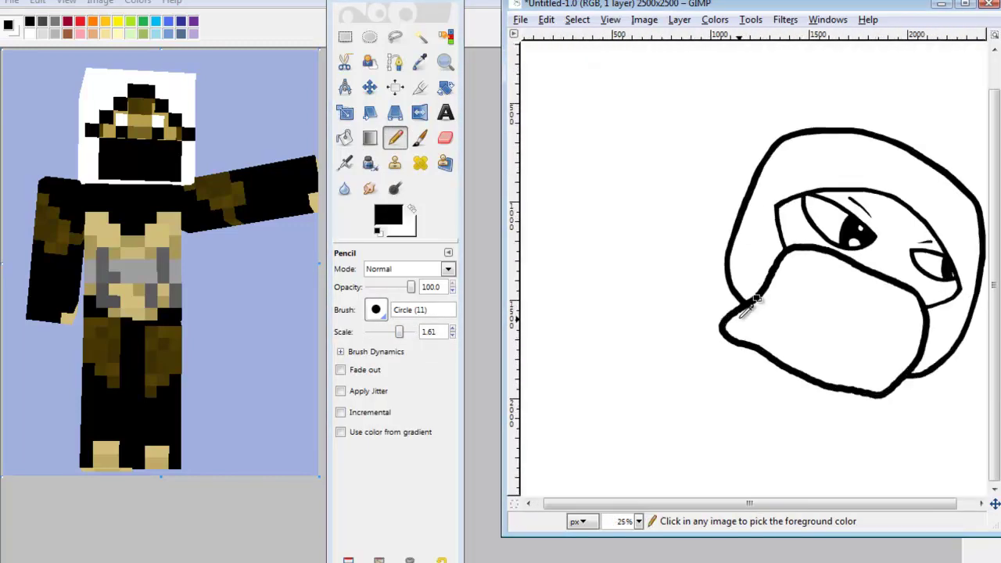
scroll(751, 312, up, 1)
drag(735, 283, 749, 311)
ctrl+click(823, 294)
scroll(813, 133, up, 4)
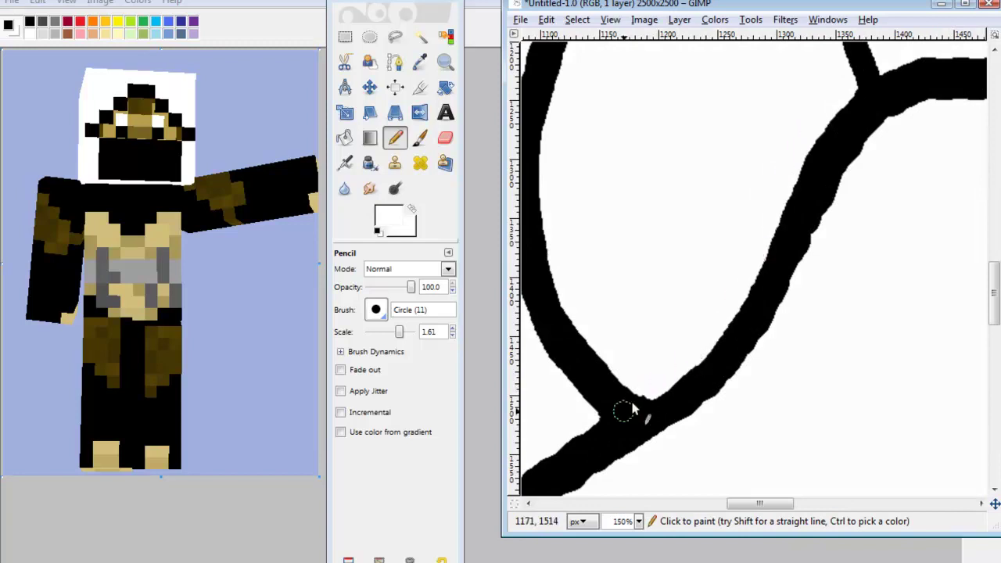
drag(631, 409, 782, 270)
- Smooth the inner side of the mask's lower edge across to its bottom corner, reducing the Pencil scale to 1.09
scroll(772, 389, up, 2)
scroll(649, 298, down, 2)
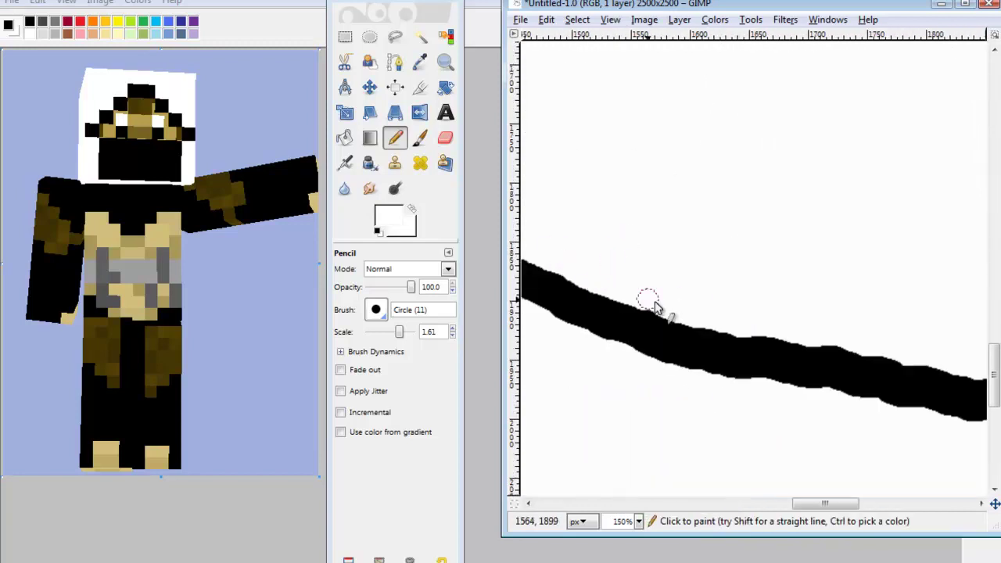
scroll(644, 357, right, 3)
ctrl+click(783, 331)
scroll(783, 331, down, 2)
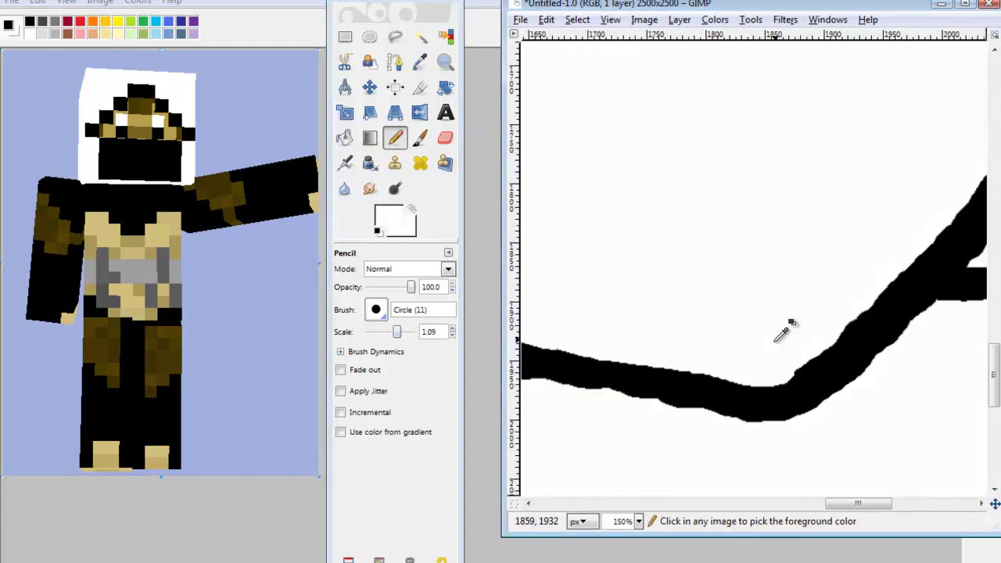
scroll(782, 330, down, 3)
scroll(760, 290, right, 3)
scroll(844, 371, up, 1)
- Smooth the inner side of the mask outline up its right edge and along its sloping top edge
scroll(865, 333, up, 3)
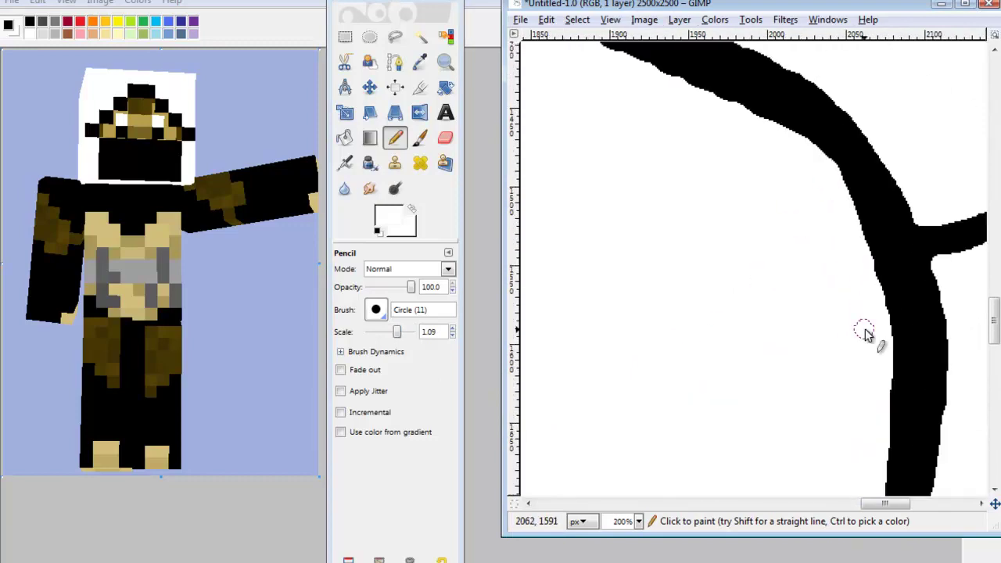
scroll(823, 143, left, 2)
ctrl+click(801, 230)
scroll(727, 287, up, 3)
scroll(656, 167, left, 3)
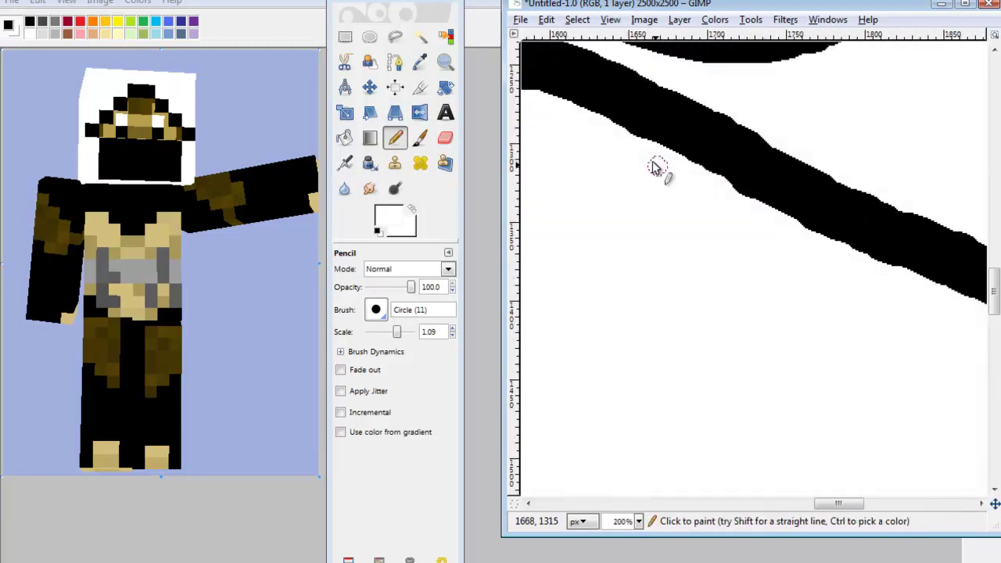
scroll(845, 260, down, 2)
scroll(720, 190, up, 2)
ctrl+click(689, 192)
- Smooth the outer side of the mask's lower outline, from the bottom corner back toward the left tip
scroll(675, 224, up, 1)
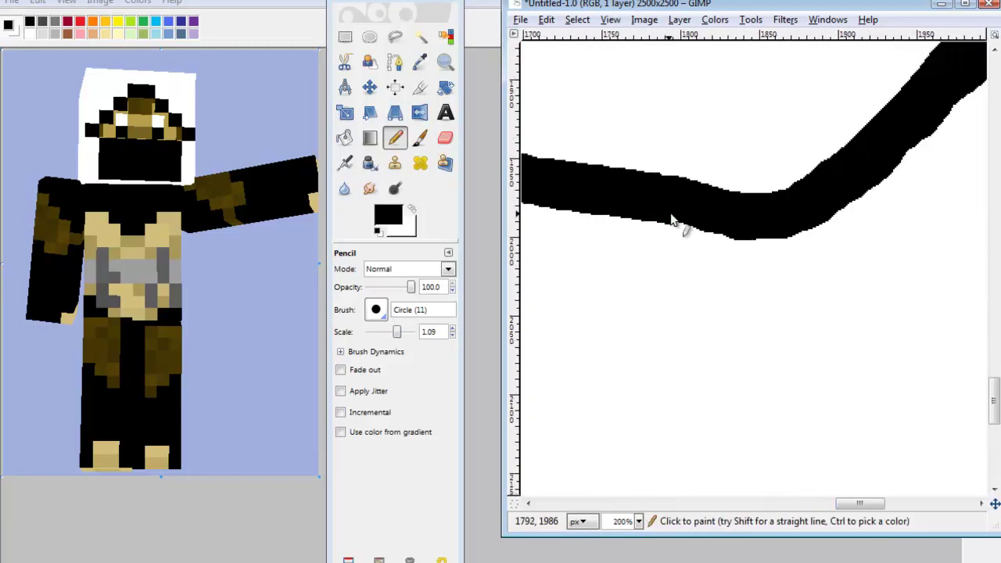
drag(854, 505, 877, 508)
scroll(751, 295, down, 2)
ctrl+click(751, 295)
drag(782, 503, 811, 503)
scroll(552, 151, up, 1)
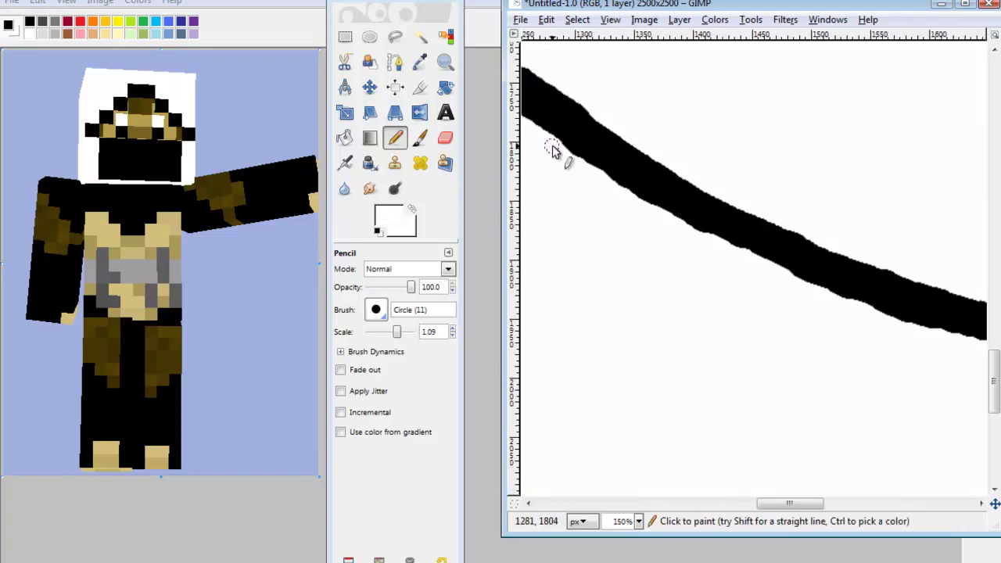
scroll(678, 331, down, 6)
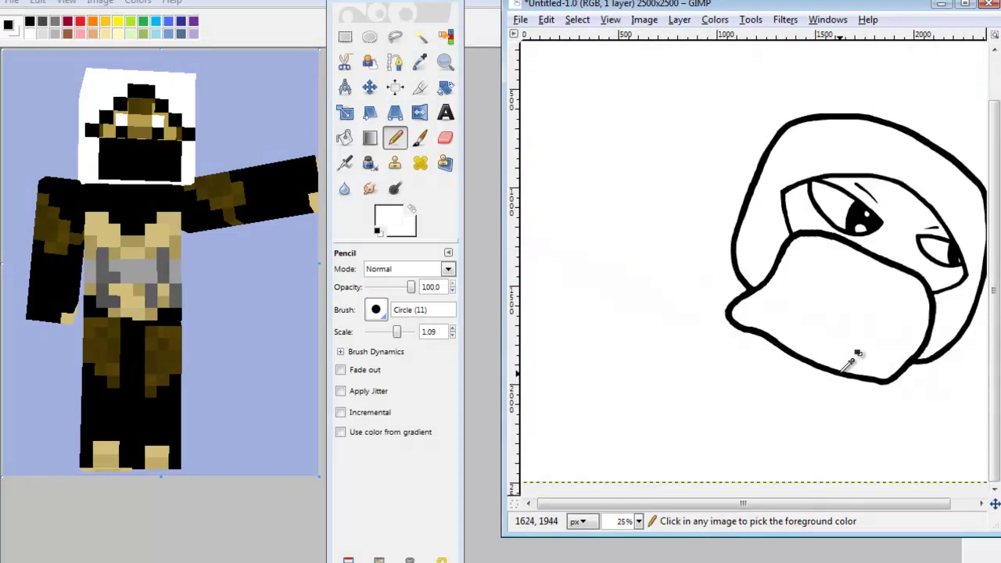
- Set the Pencil scale to 3.09 and draw a bent arm outline in black extending from the hood's left side
ctrl+click(856, 420)
click(410, 331)
drag(730, 278, 617, 293)
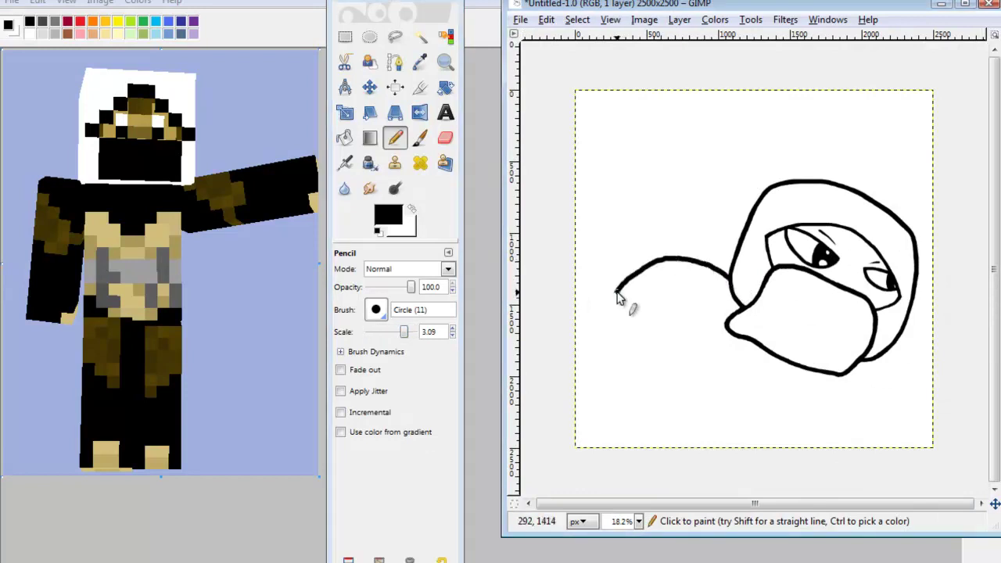
key(ctrl+z)
key(ctrl+z)
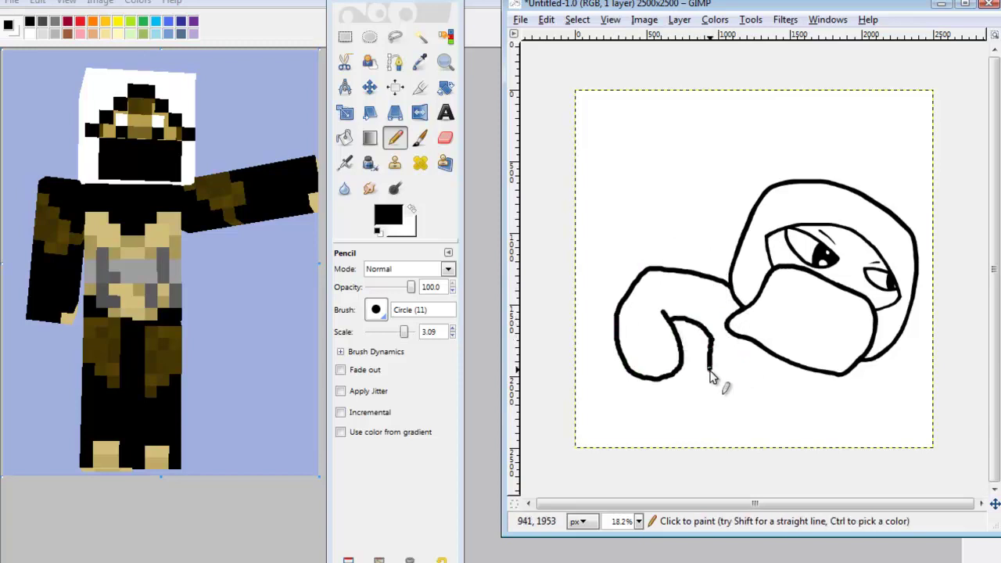
- Undo the last stroke under the bent arm and draw the other arm's two lines from below the mask to the canvas's bottom edge
key(ctrl+z)
scroll(917, 330, up, 1)
drag(906, 332, 980, 450)
scroll(979, 450, down, 1)
drag(852, 393, 882, 446)
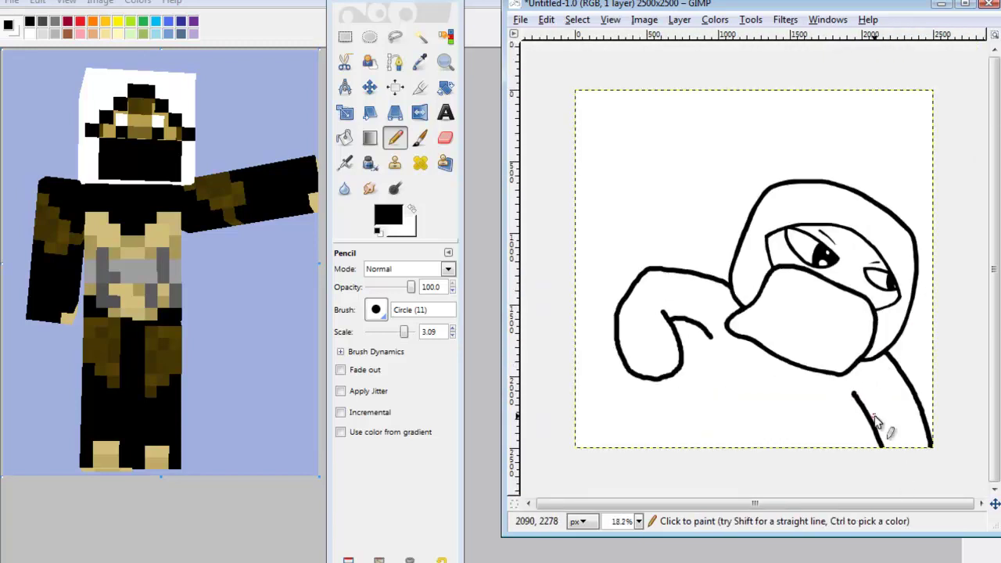
- Draw the torso's side line down from the arm's inner line and sharpen the tip where they meet with white
scroll(785, 399, up, 7)
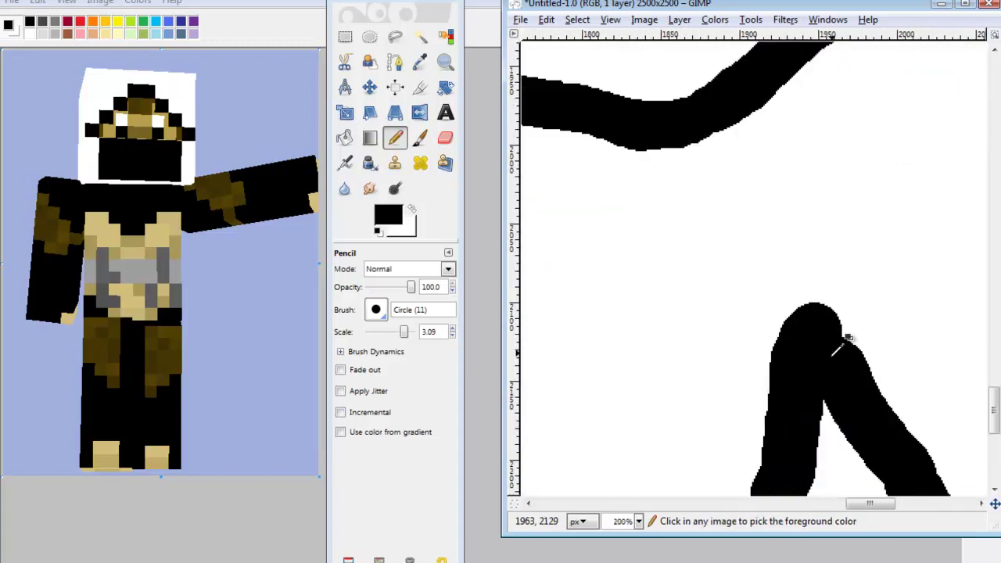
ctrl+click(892, 321)
scroll(765, 272, down, 3)
mouse_move(838, 196)
mouse_down()
mouse_move(780, 186)
mouse_move(773, 245)
mouse_up()
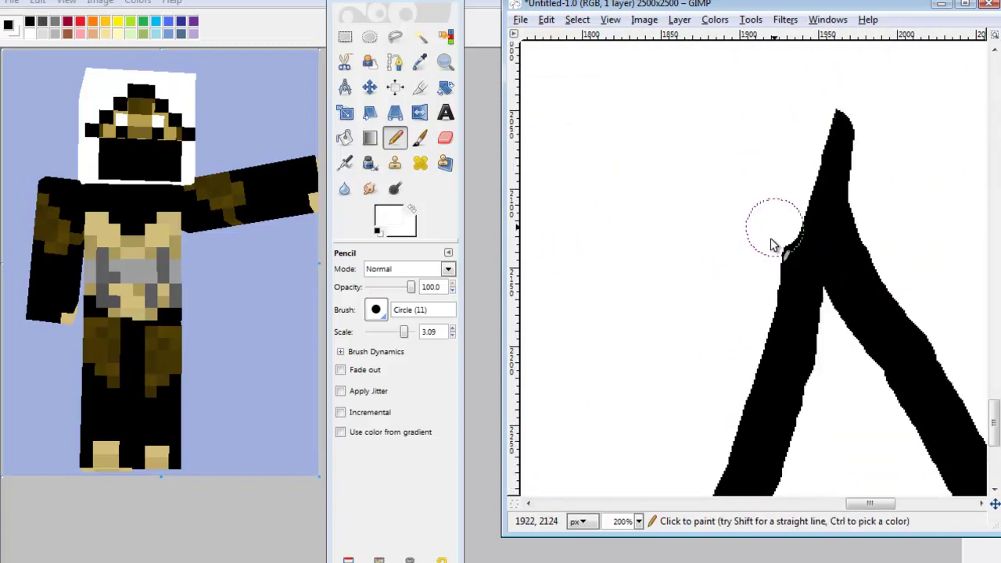
scroll(871, 172, down, 2)
- Set the Pencil scale to 1.09 and smooth the uneven bend in the torso's right side line near the canvas's bottom edge
drag(404, 331, 397, 332)
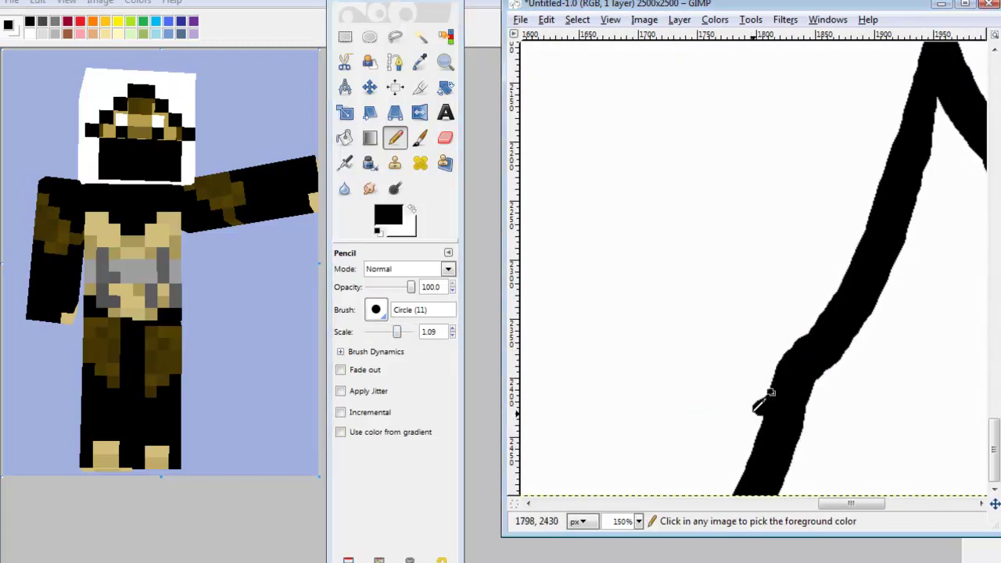
scroll(771, 402, up, 2)
scroll(771, 423, up, 1)
drag(747, 270, 792, 255)
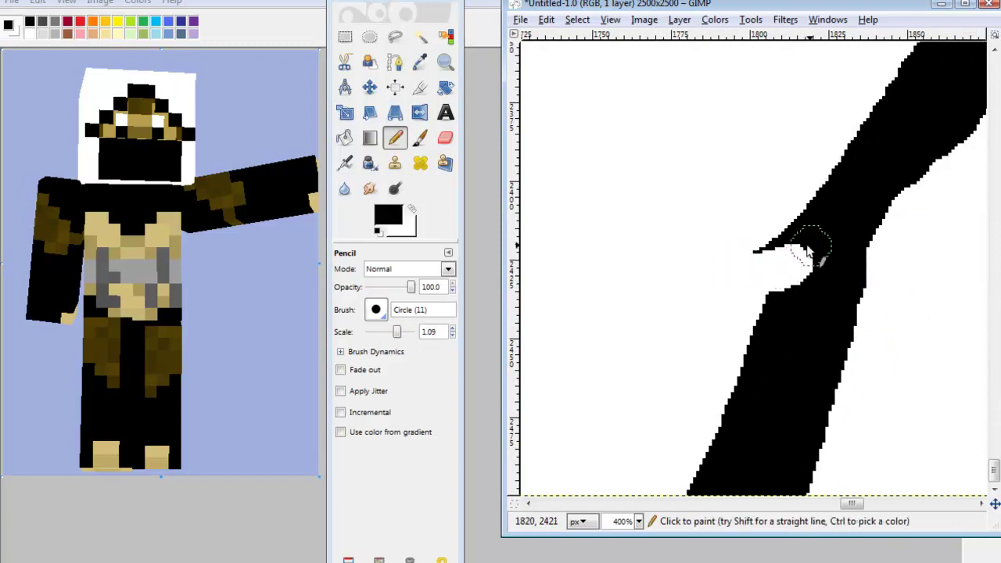
scroll(845, 273, down, 3)
scroll(795, 381, up, 1)
scroll(794, 381, down, 4)
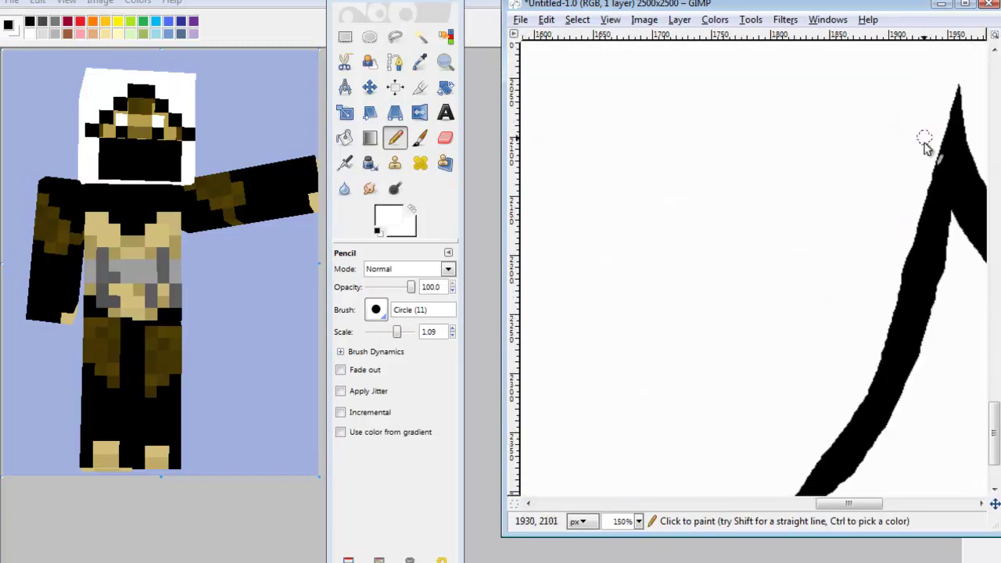
- Extend a short black spur where the bent arm's lower line meets the torso's left side and trim it to a point with white
scroll(740, 336, up, 4)
key(x)
drag(756, 234, 837, 199)
key(x)
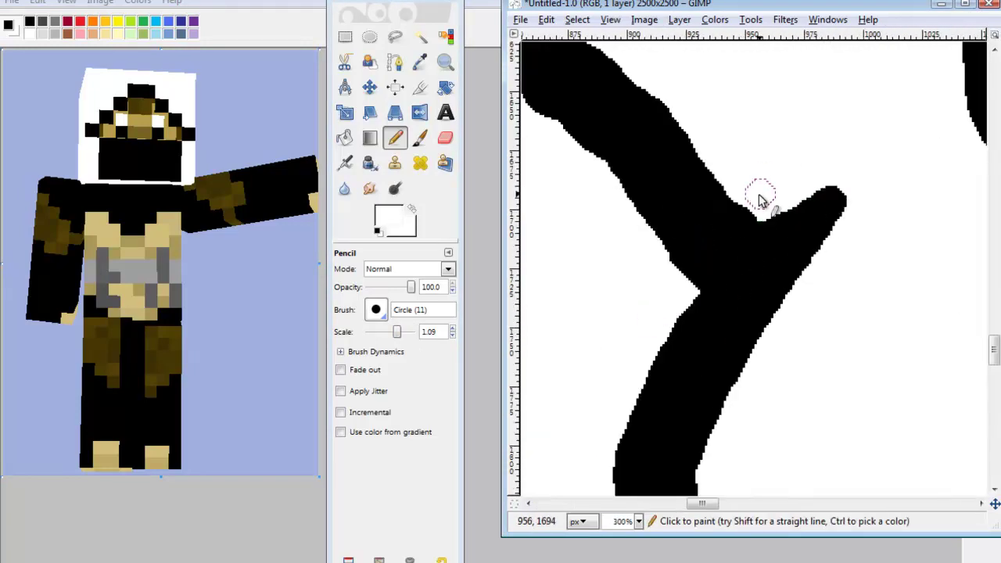
drag(759, 199, 731, 443)
- Smooth both edges of the torso's left side line below the armpit, undoing the stray stroke
scroll(724, 235, down, 2)
ctrl+click(671, 249)
scroll(673, 231, up, 1)
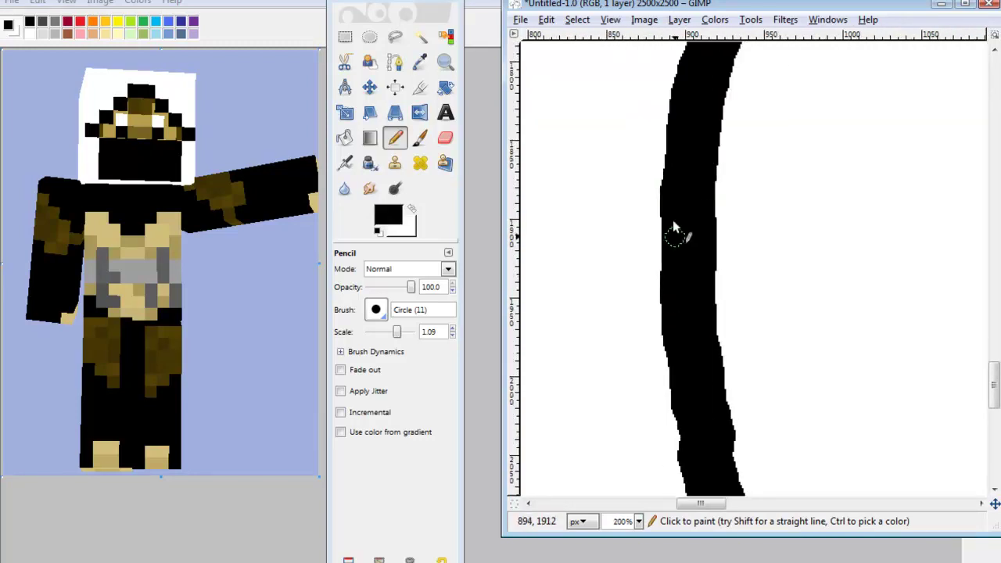
key(x)
key(ctrl+z)
scroll(663, 329, down, 2)
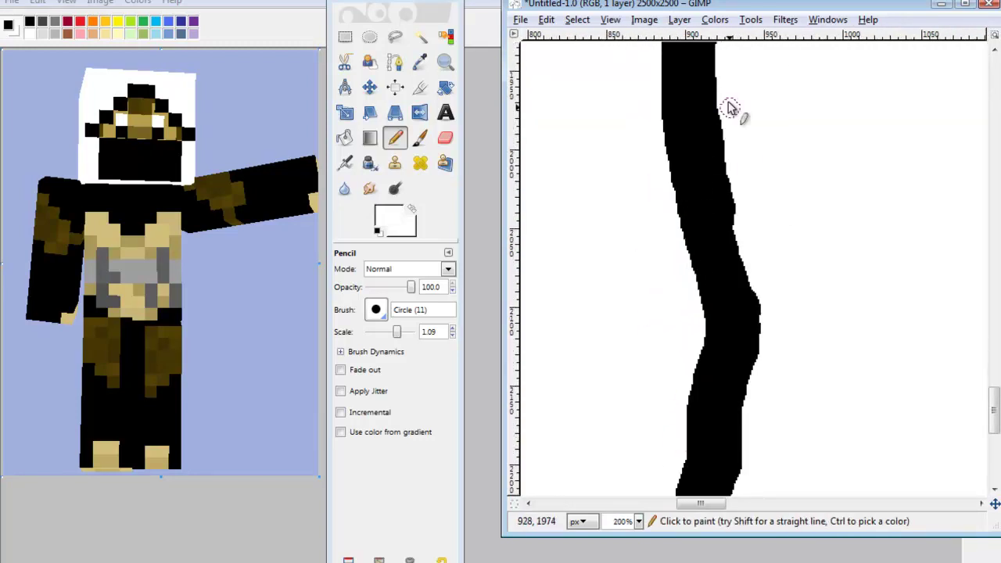
- Sharpen the rounded upper end of the bent arm's inner line into a thin point with white
scroll(731, 104, down, 2)
scroll(917, 380, up, 1)
scroll(763, 140, up, 2)
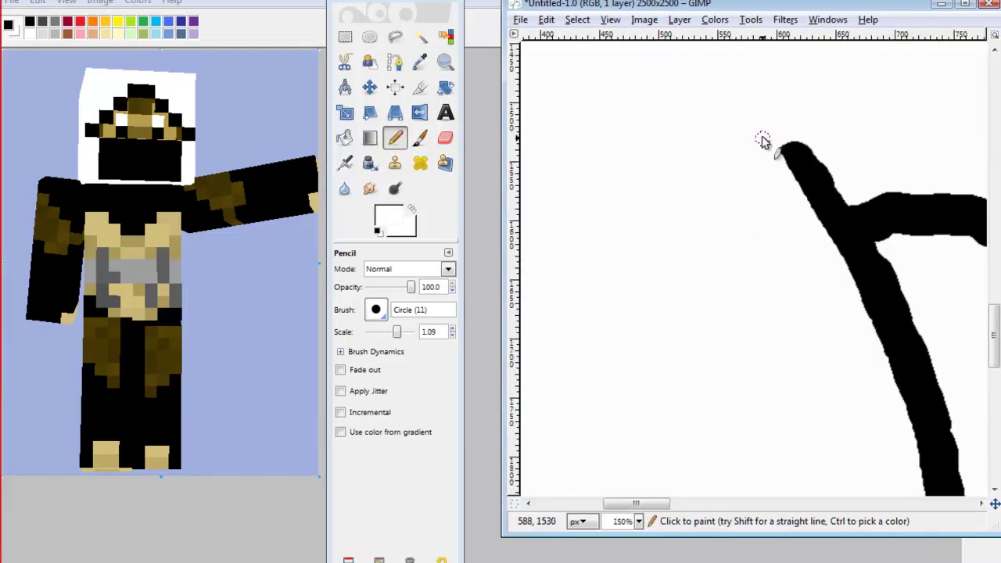
scroll(923, 259, up, 1)
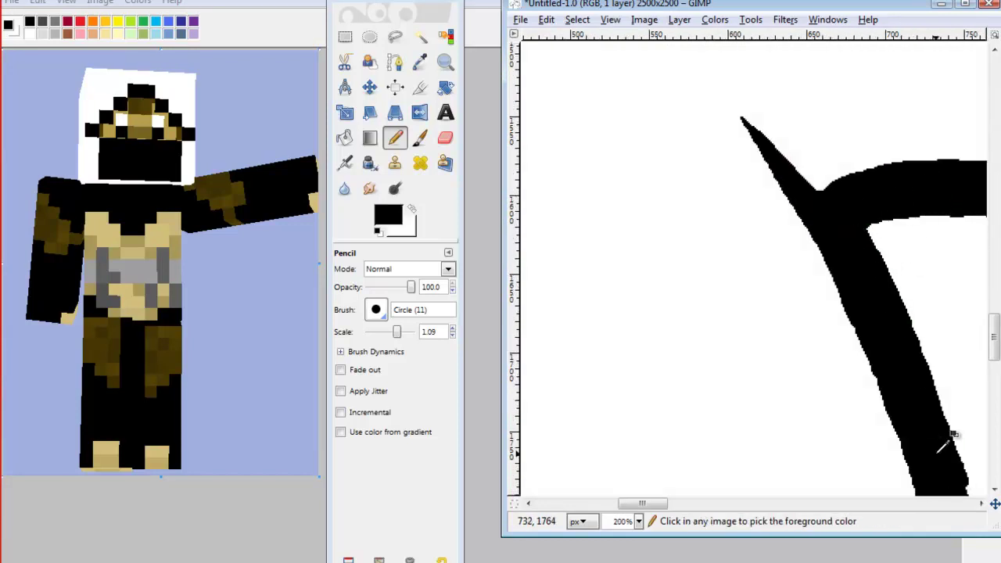
- Smooth the wavy edges of the bent arm's lower curve around the hand with black and white strokes
scroll(942, 446, down, 5)
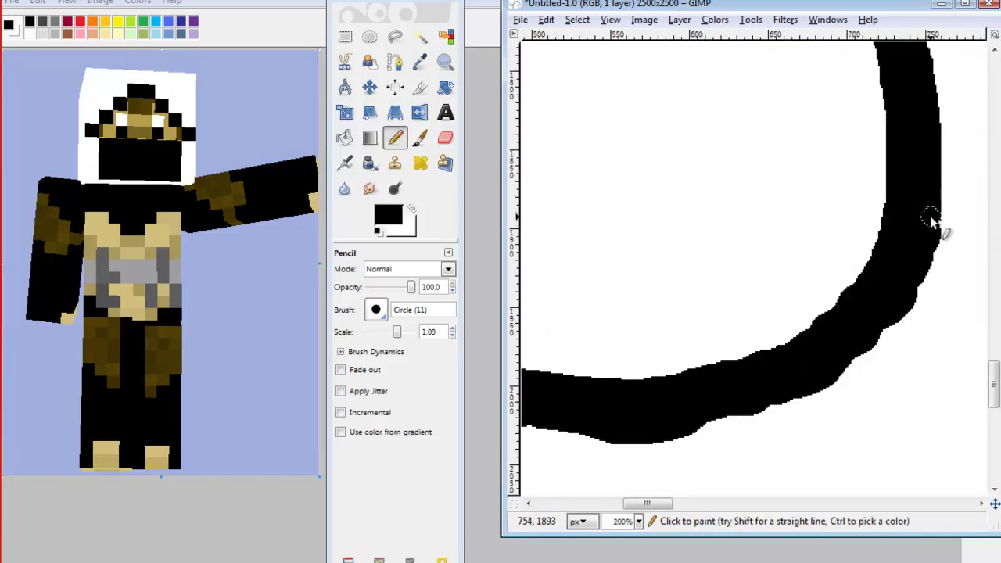
scroll(879, 347, left, 3)
ctrl+click(607, 405)
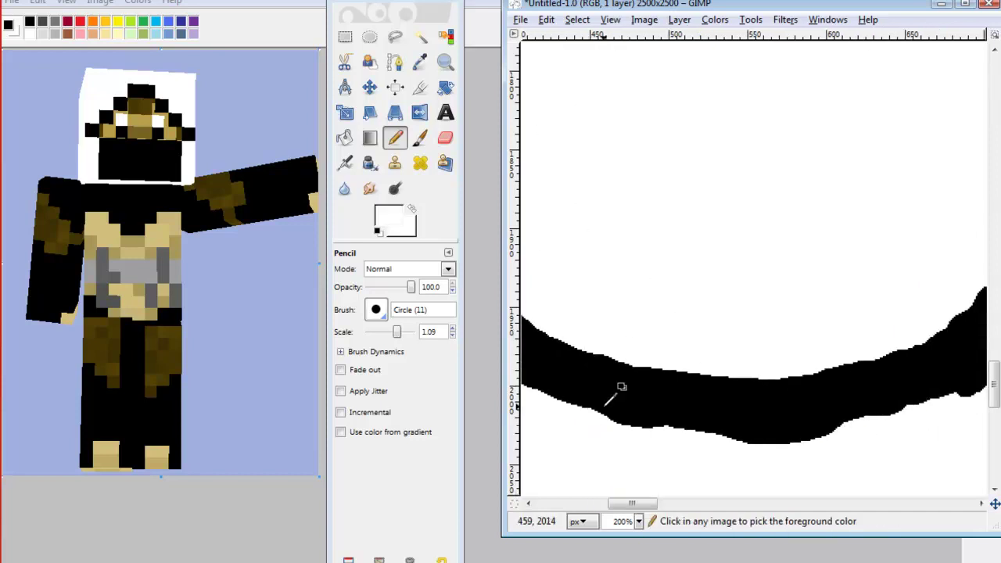
scroll(681, 422, right, 3)
scroll(692, 439, left, 6)
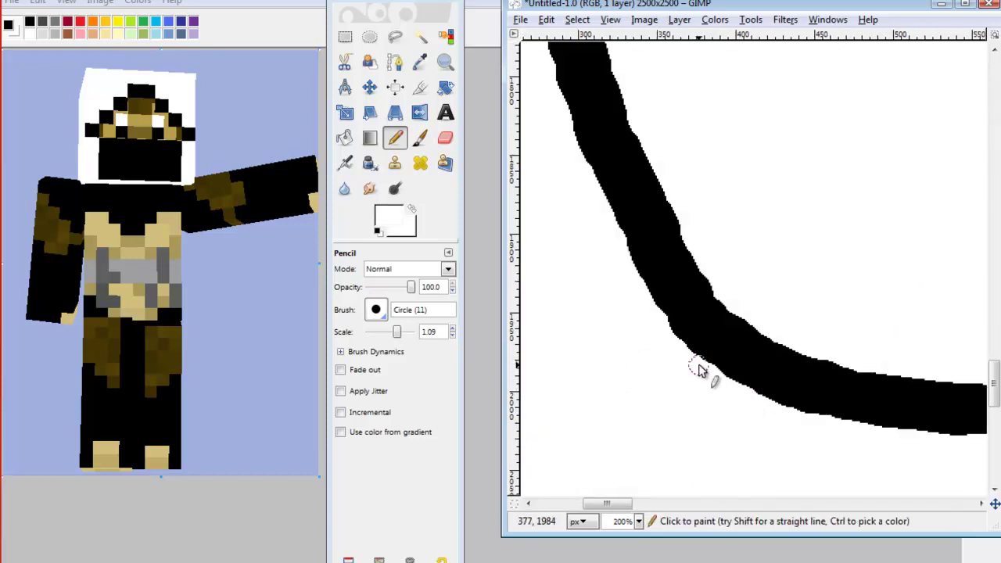
- Smooth the lower-left curve of the bent arm's outline on its inner and outer edges
scroll(673, 321, up, 3)
ctrl+click(600, 273)
scroll(536, 248, up, 3)
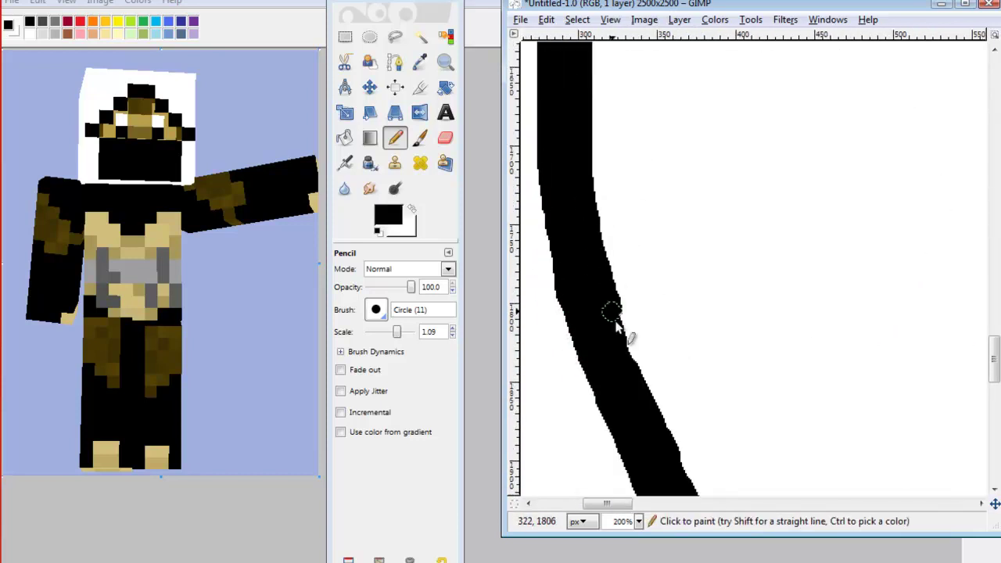
scroll(665, 383, down, 3)
ctrl+click(758, 409)
- Smooth the bent arm's outer left side up through the bend toward the top
scroll(782, 313, up, 6)
scroll(813, 235, left, 5)
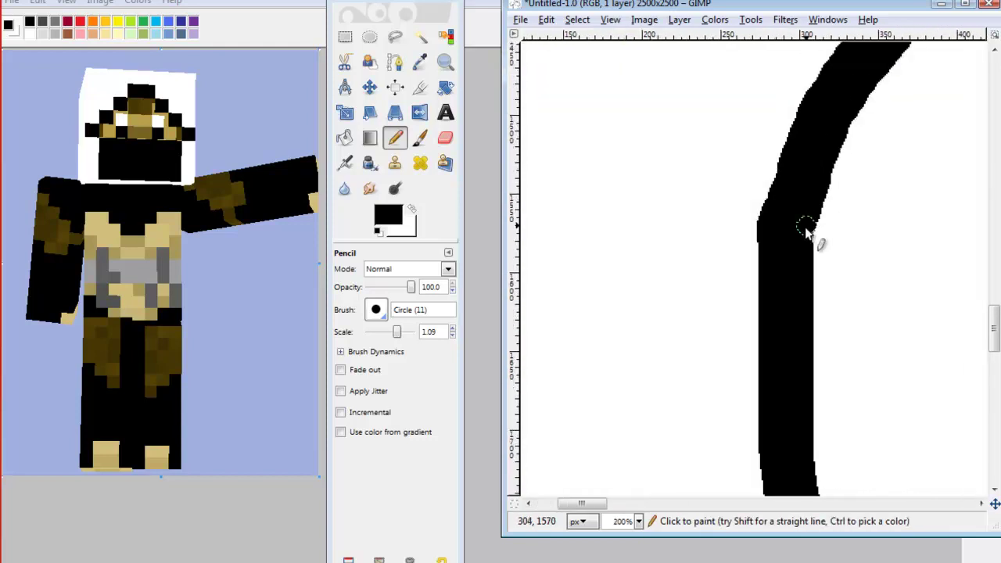
scroll(786, 203, down, 5)
scroll(671, 190, up, 5)
ctrl+click(670, 190)
- Smooth both edges of the arched line under the bent arm, up to the torso junction
scroll(783, 313, right, 5)
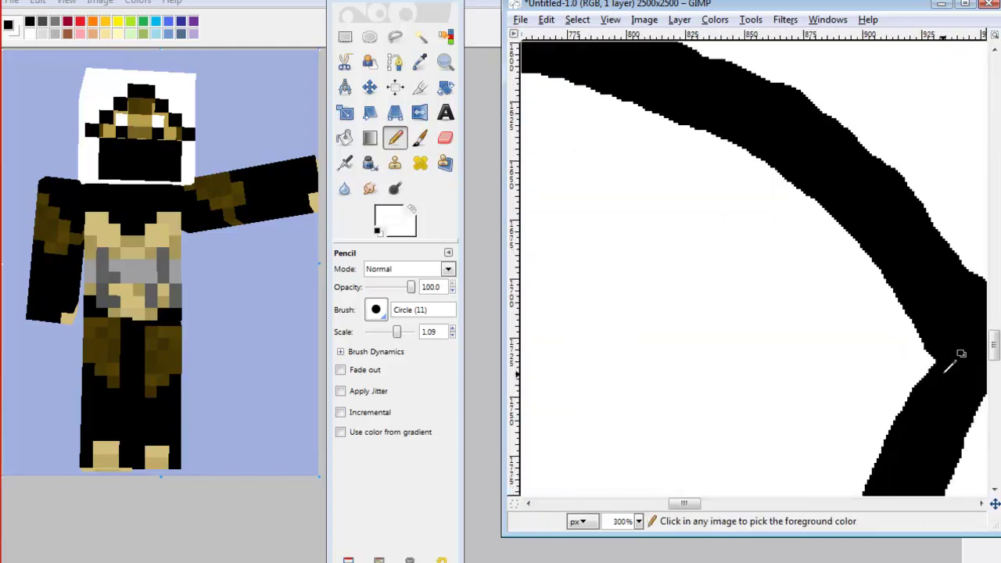
ctrl+click(595, 220)
scroll(595, 211, left, 5)
scroll(894, 313, down, 2)
ctrl+click(894, 313)
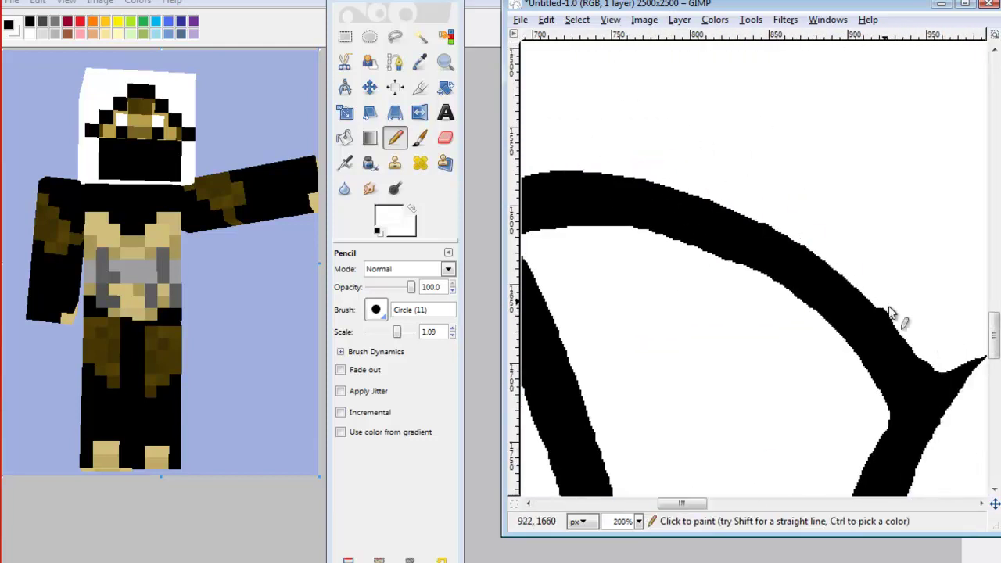
- Smooth the bent arm's top line from the elbow corner toward the hood with black and white strokes
scroll(592, 313, up, 2)
scroll(809, 105, up, 3)
scroll(704, 176, left, 2)
scroll(831, 393, down, 1)
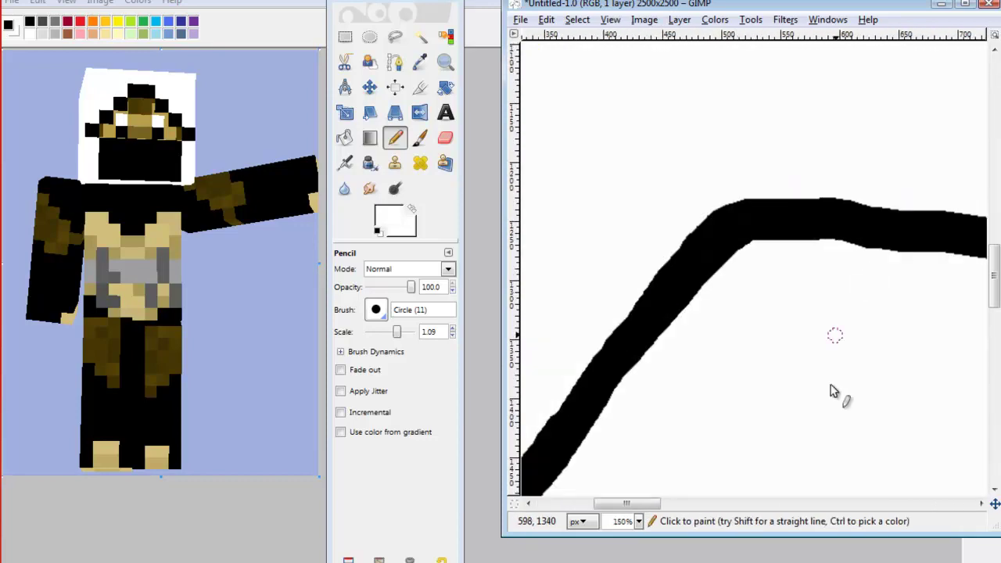
scroll(829, 393, right, 5)
scroll(828, 392, up, 2)
scroll(821, 375, down, 2)
scroll(827, 264, left, 5)
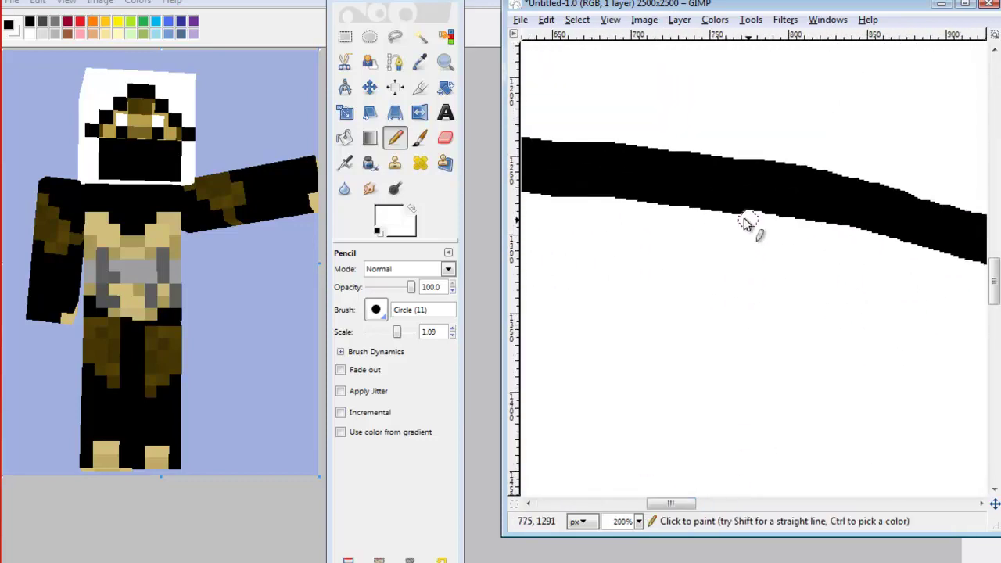
scroll(669, 282, down, 1)
ctrl+click(748, 252)
scroll(749, 252, up, 1)
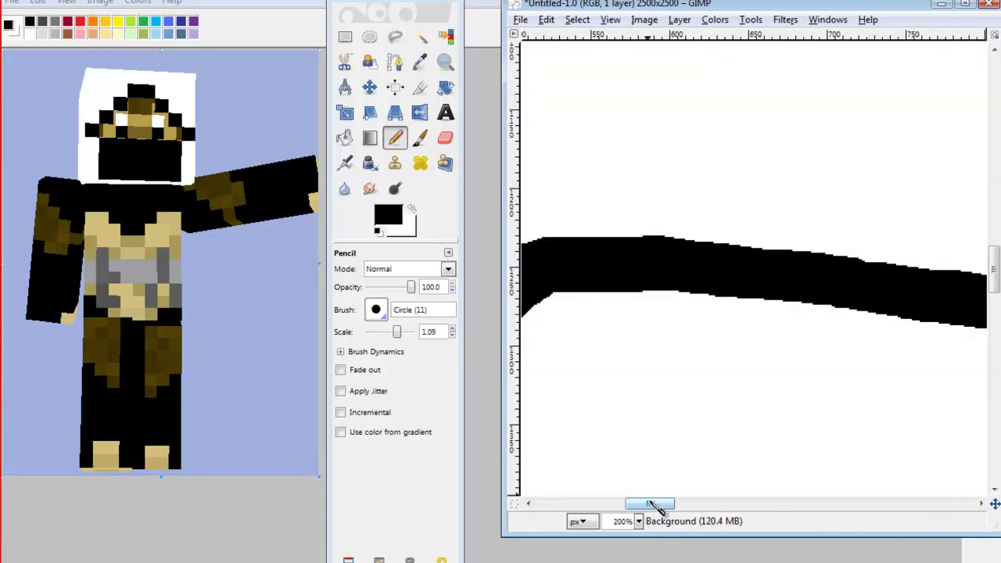
- Set the Pencil scale to 2.09 and draw two short curved chest lines in black on the torso
scroll(659, 397, up, 1)
scroll(910, 308, down, 8)
scroll(788, 398, up, 1)
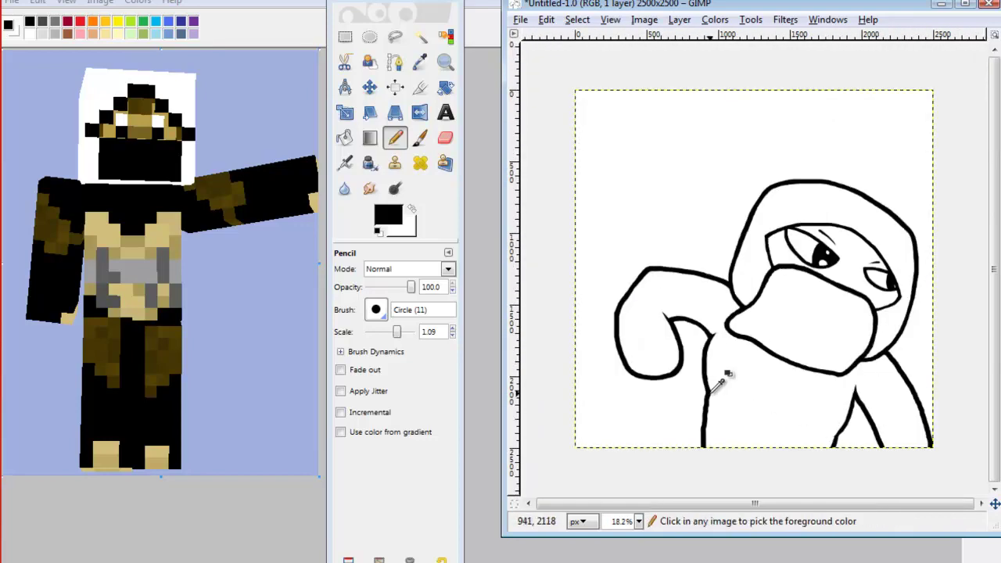
scroll(712, 405, up, 1)
scroll(746, 430, left, 1)
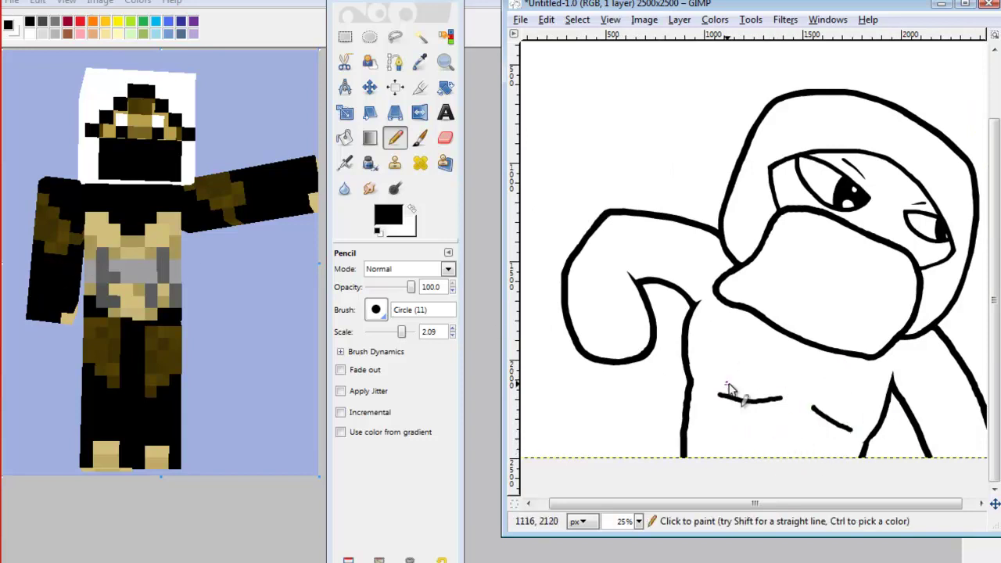
- Taper both ends of the left chest line and even out its edges using white and black strokes
scroll(728, 389, up, 6)
key(x)
drag(872, 295, 721, 295)
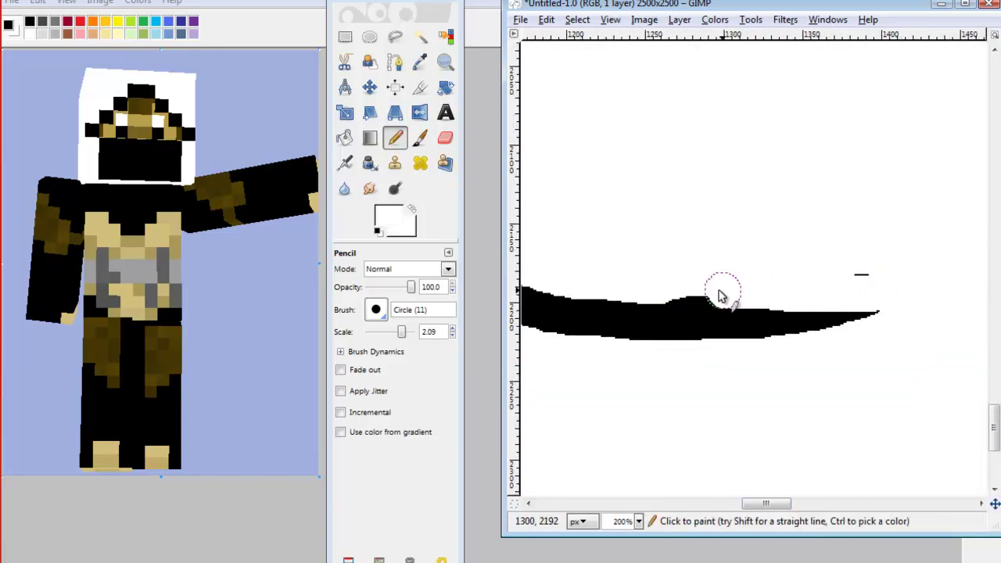
key(x)
scroll(825, 436, left, 3)
drag(548, 266, 705, 318)
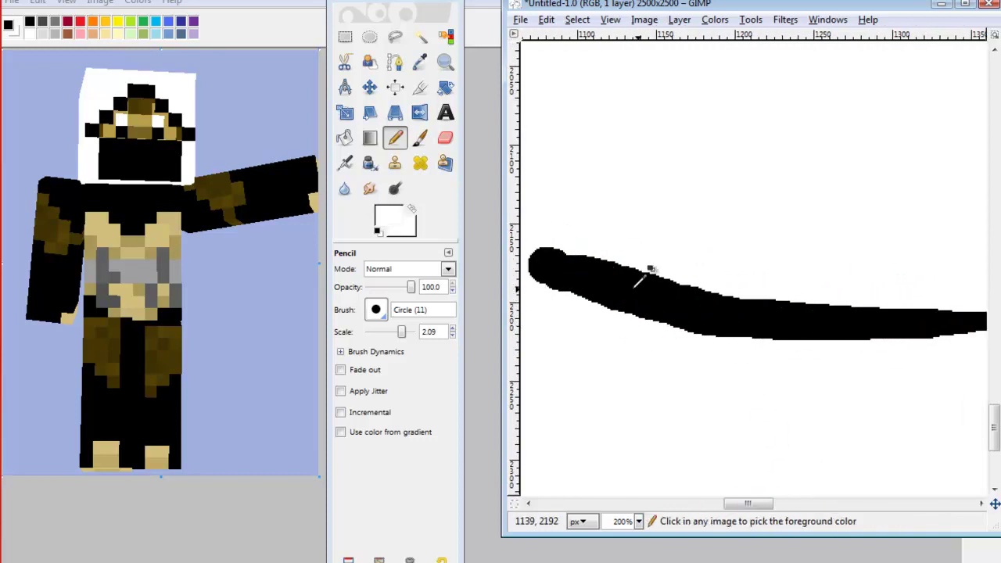
mouse_move(649, 270)
mouse_down()
mouse_move(797, 285)
mouse_move(529, 228)
mouse_move(664, 340)
mouse_up()
scroll(664, 339, down, 6)
- Taper the right chest line's ends and smooth its edges with white
scroll(686, 325, up, 5)
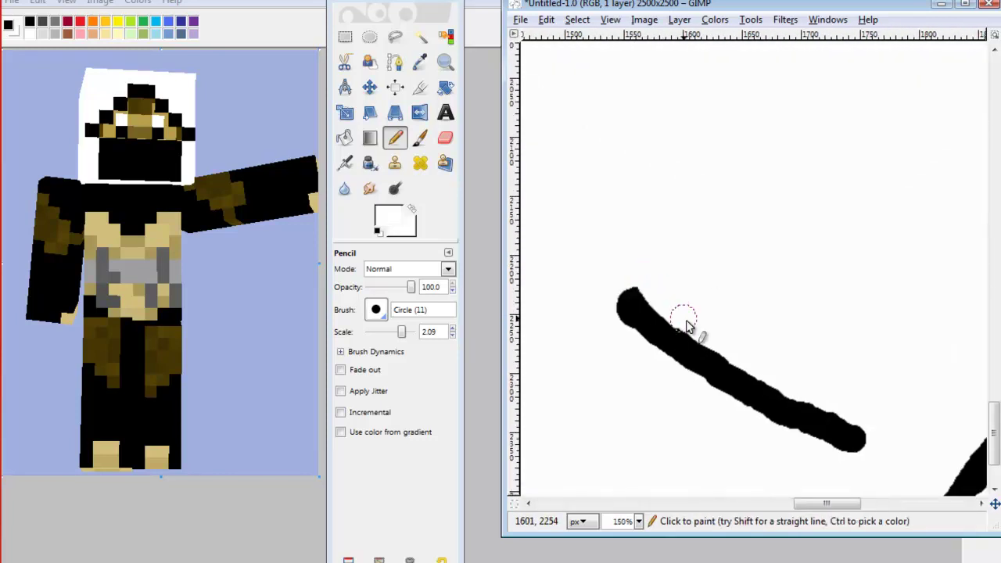
scroll(686, 325, down, 3)
key(x)
key(x)
mouse_move(834, 335)
mouse_down()
mouse_move(623, 193)
mouse_move(685, 266)
mouse_move(894, 324)
mouse_up()
scroll(816, 305, down, 7)
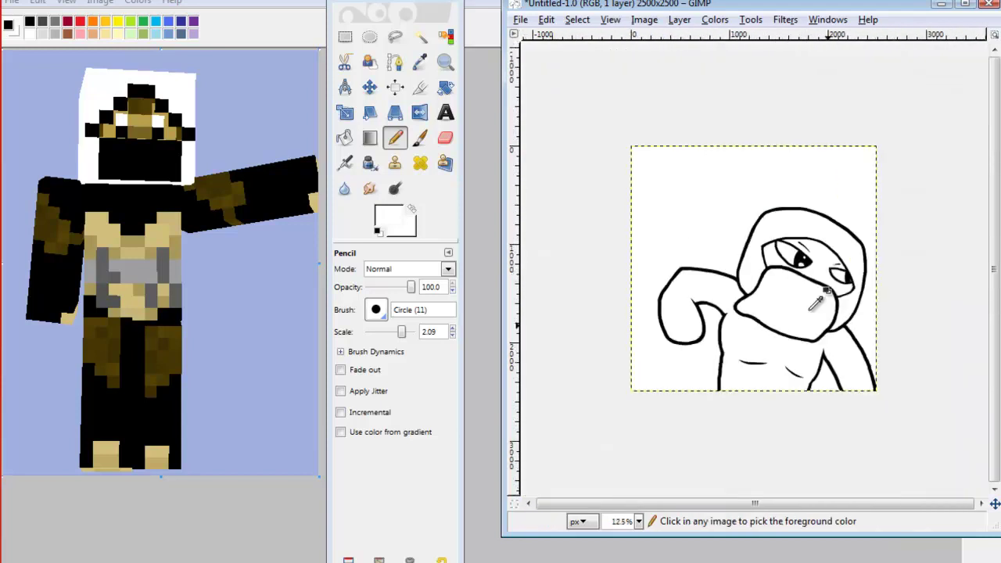
- Draw black sleeve lines across both arms, a small circle on the bent arm's hand and a collar line below the mask
scroll(698, 313, up, 3)
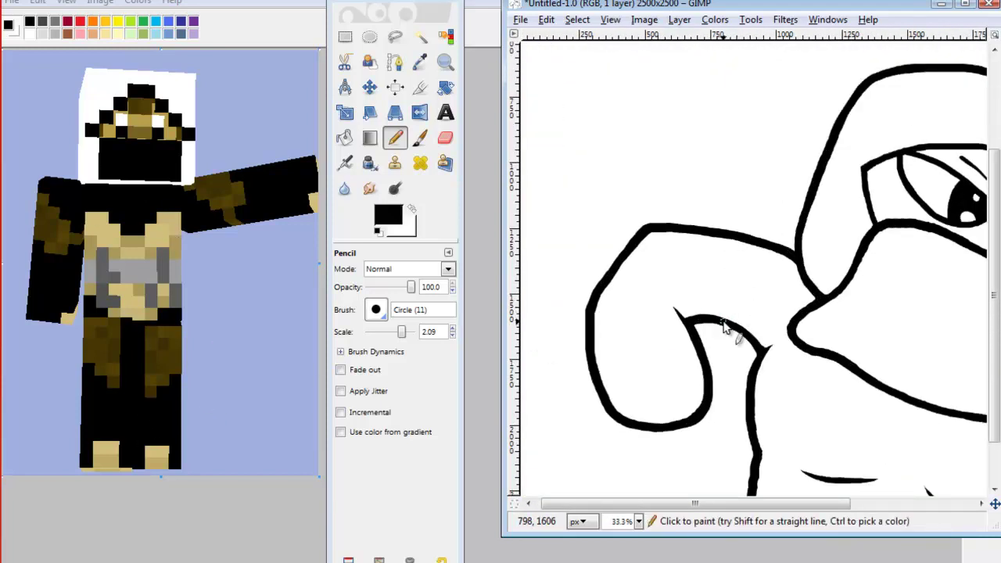
drag(724, 328, 758, 251)
scroll(690, 350, up, 1)
scroll(722, 315, down, 4)
scroll(743, 328, up, 3)
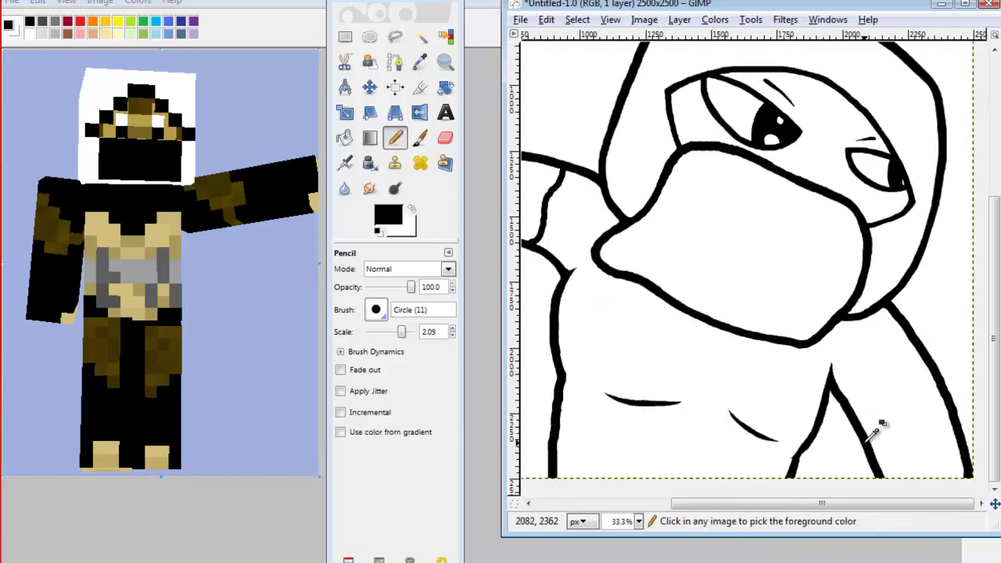
scroll(753, 339, down, 1)
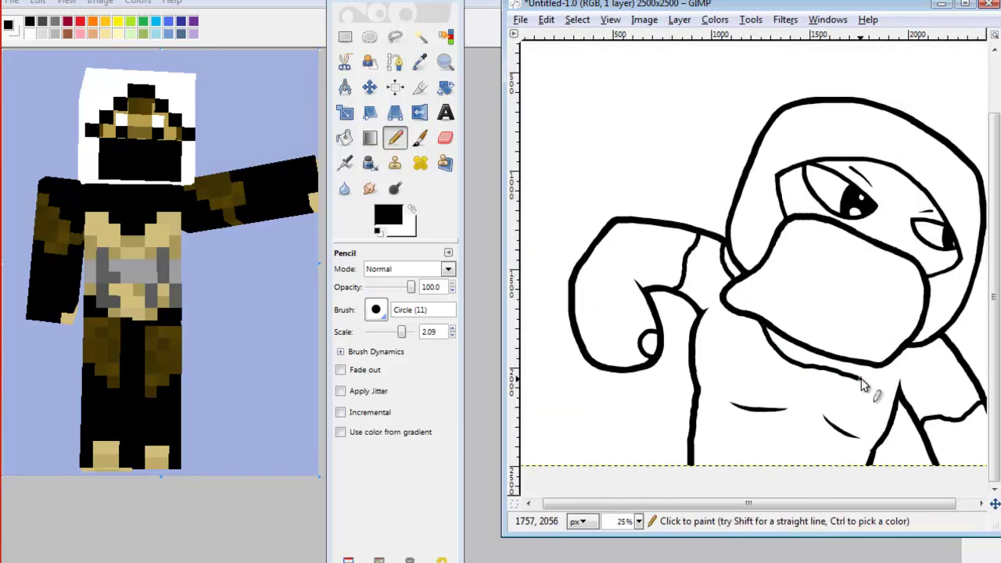
- Set the foreground colour to dark grey and bucket-fill the lower sections of both arms
scroll(863, 384, down, 1)
click(388, 216)
click(681, 307)
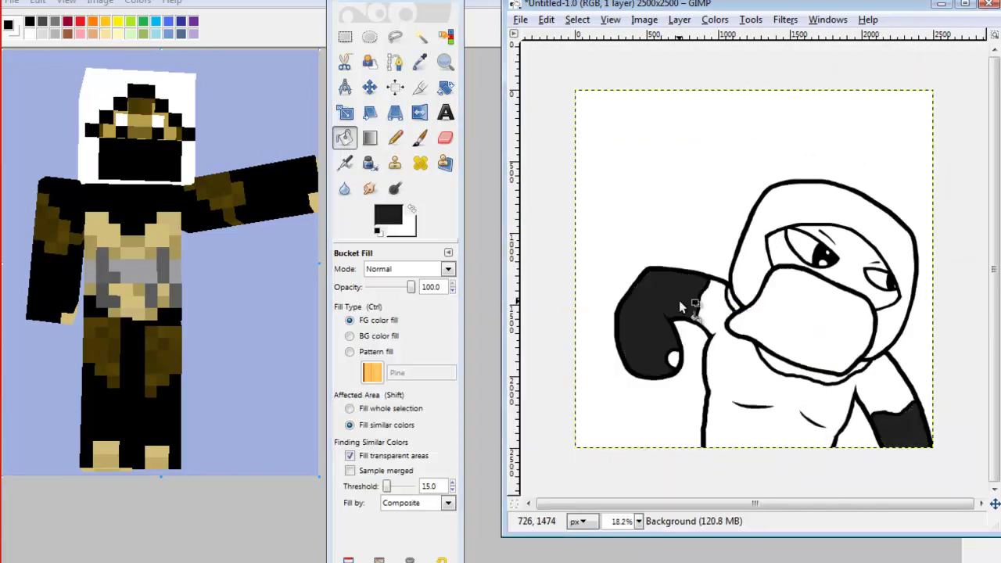
- Open the reference image GREG.JPG from the Minecraft pictures folder
click(521, 20)
click(537, 69)
click(317, 275)
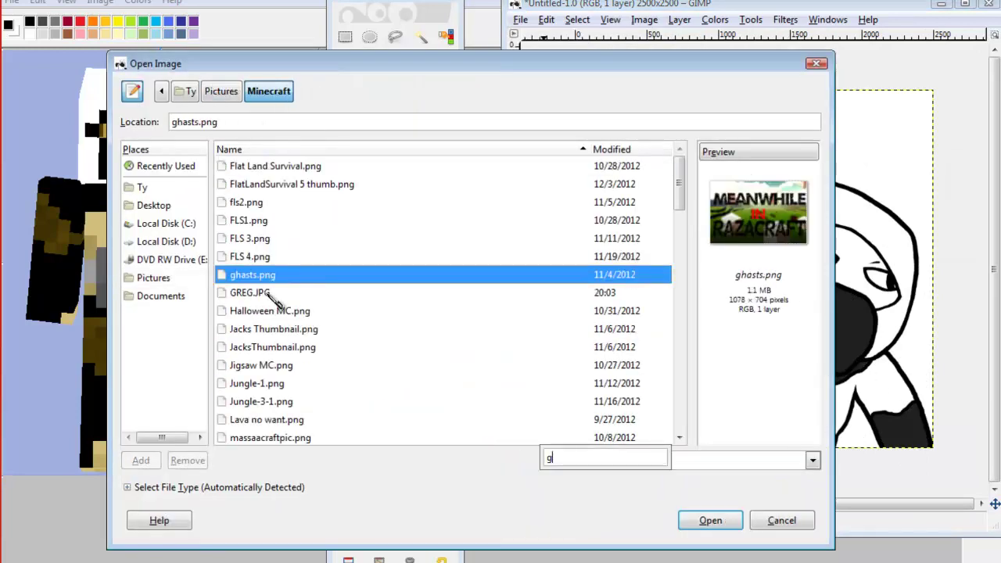
double_click(274, 299)
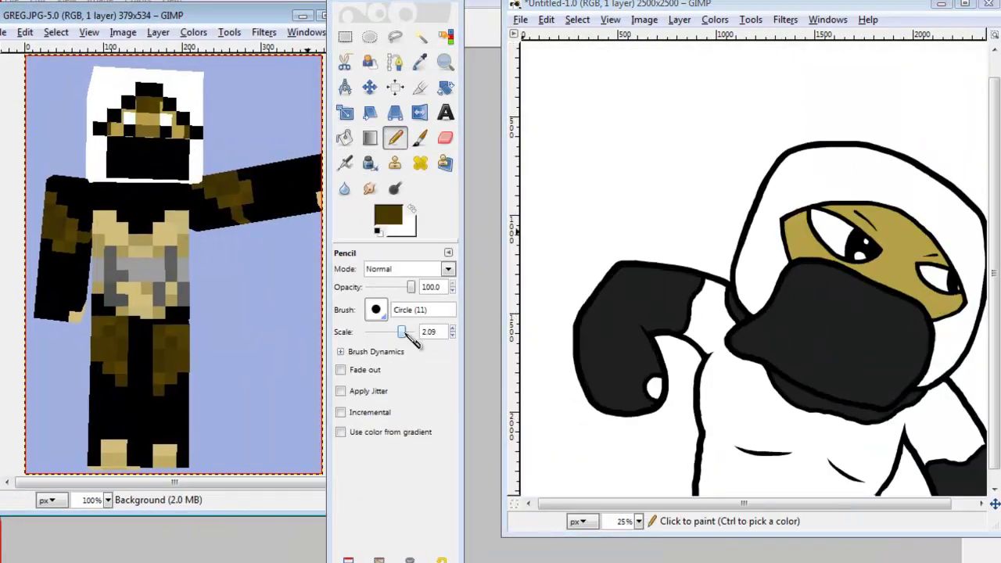
- Set the Pencil scale to 0.65 and draw a dark brown shading line in the left corner of the face opening, redoing the first stroke
drag(404, 329, 400, 331)
scroll(701, 191, up, 2)
drag(726, 89, 701, 192)
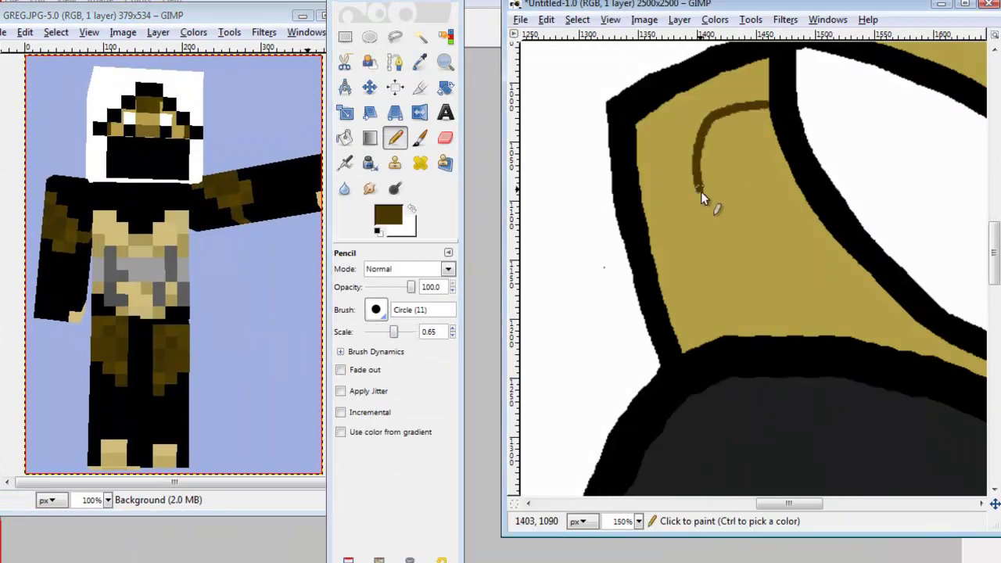
key(ctrl+z)
drag(713, 106, 761, 290)
scroll(762, 336, up, 1)
scroll(761, 336, down, 3)
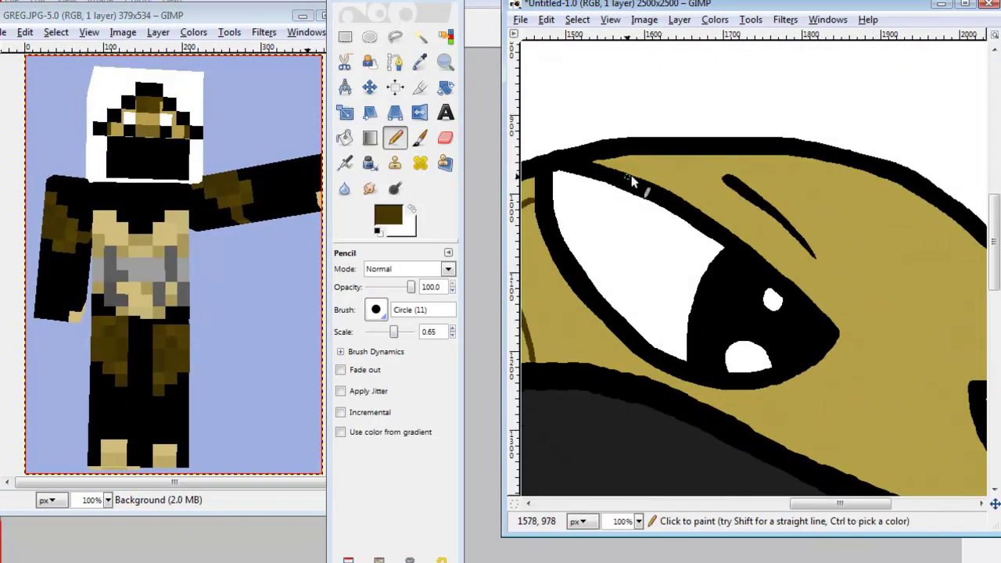
- Draw a dark brown shading line along the face opening's upper edge and bucket-fill the strip above it
drag(638, 179, 678, 132)
key(shift+b)
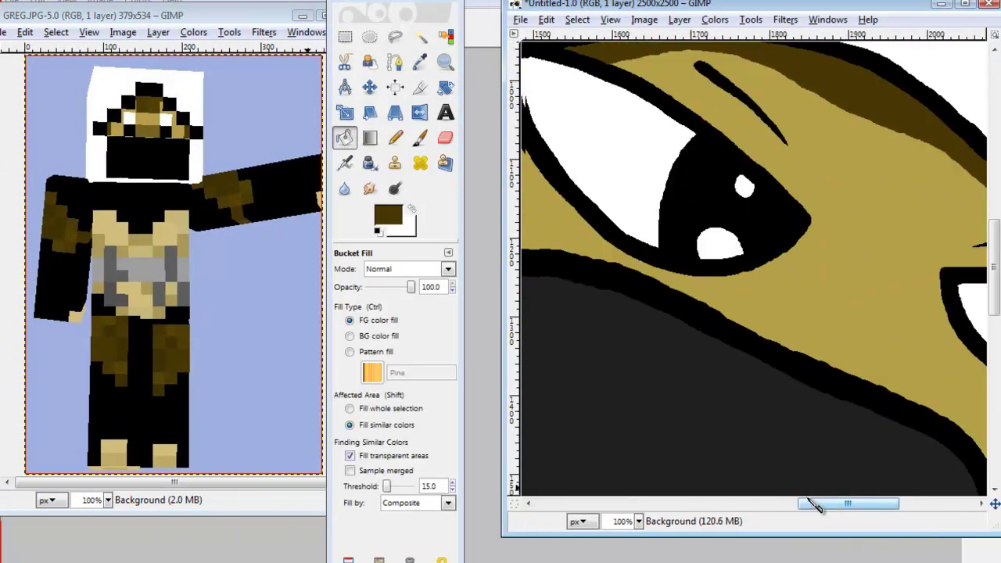
scroll(791, 310, down, 5)
scroll(791, 310, up, 8)
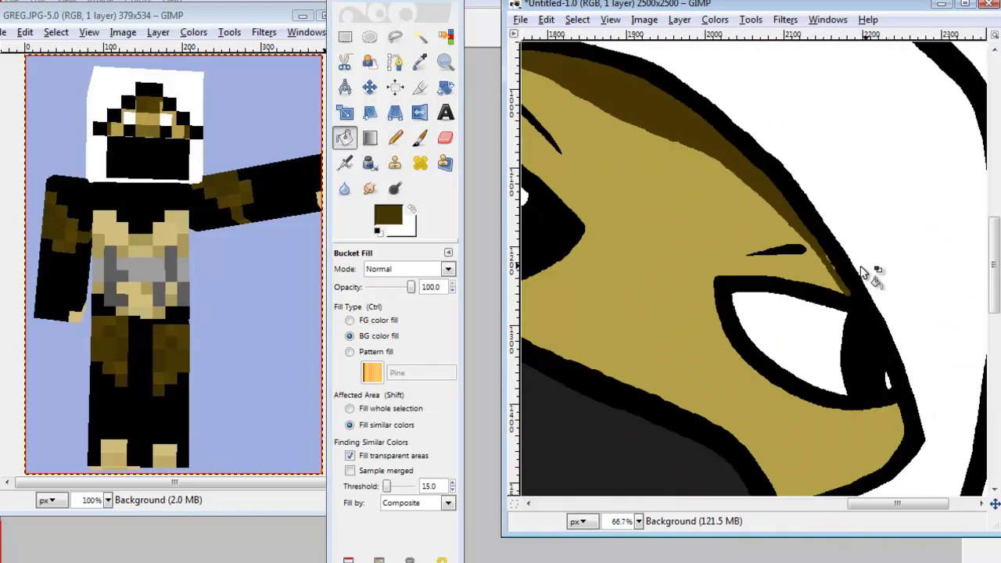
- Touch up the black outline around the right eye and shade the face above the mask's upper edge in darker olive
key(n)
ctrl+click(800, 345)
scroll(821, 313, down, 3)
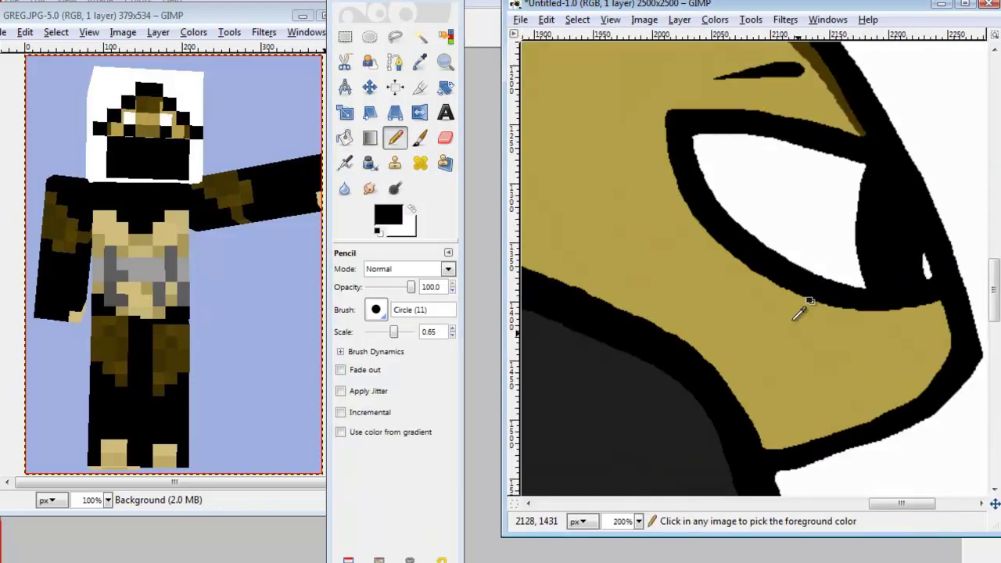
ctrl+click(883, 294)
key(n)
scroll(818, 183, up, 3)
ctrl+click(884, 492)
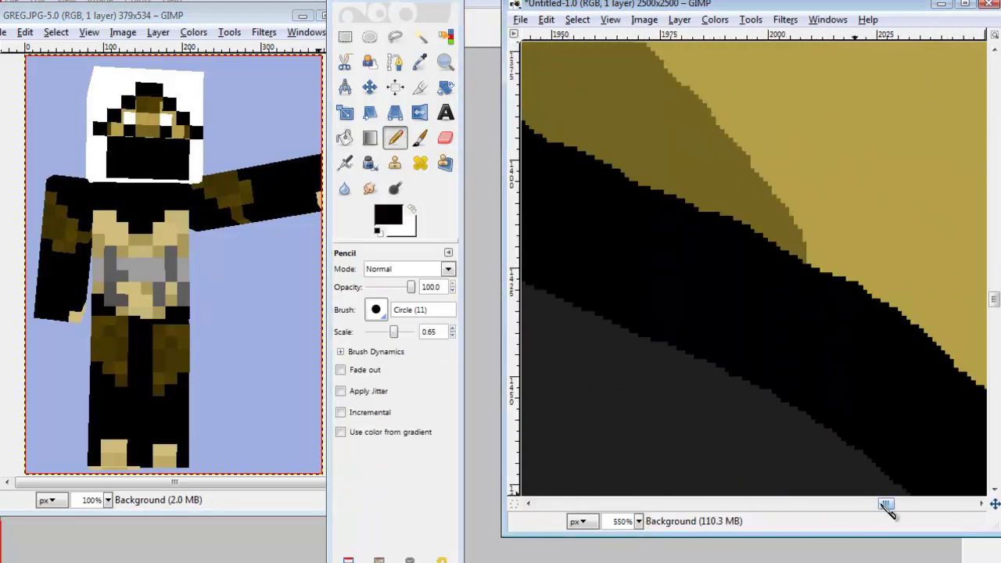
- Set the foreground colour to light grey and draw thin dividing lines across the hood's outline ends with the Pencil at scale 0.01
scroll(833, 293, down, 8)
click(389, 215)
click(704, 552)
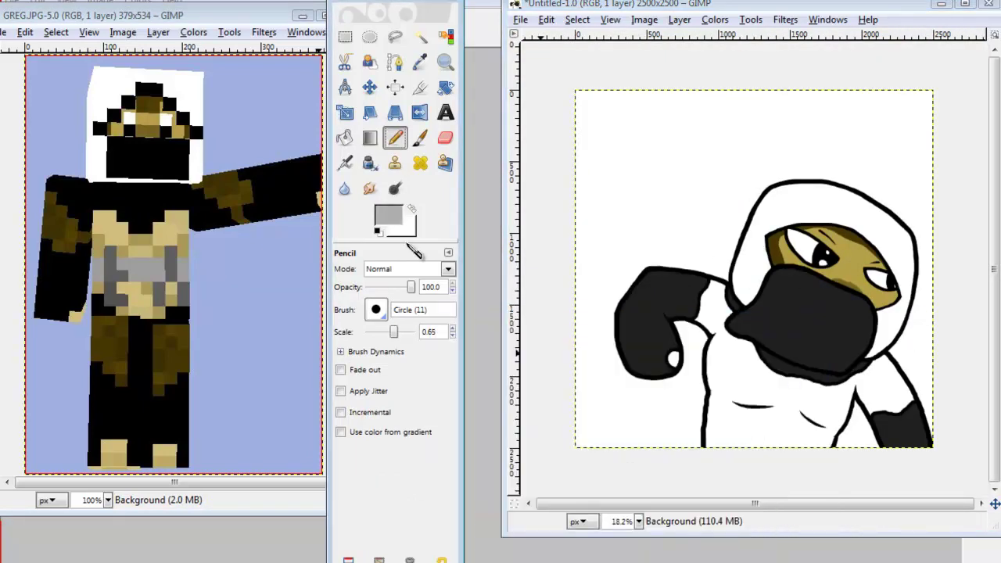
scroll(899, 397, up, 5)
scroll(899, 397, down, 3)
scroll(670, 398, up, 3)
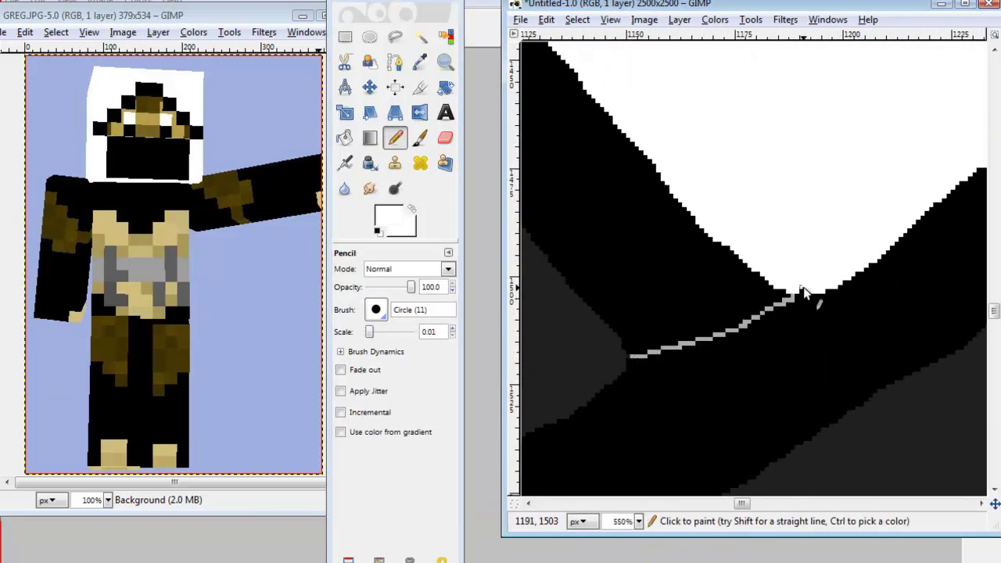
scroll(782, 329, down, 3)
scroll(837, 306, up, 3)
scroll(916, 270, down, 3)
scroll(860, 306, up, 3)
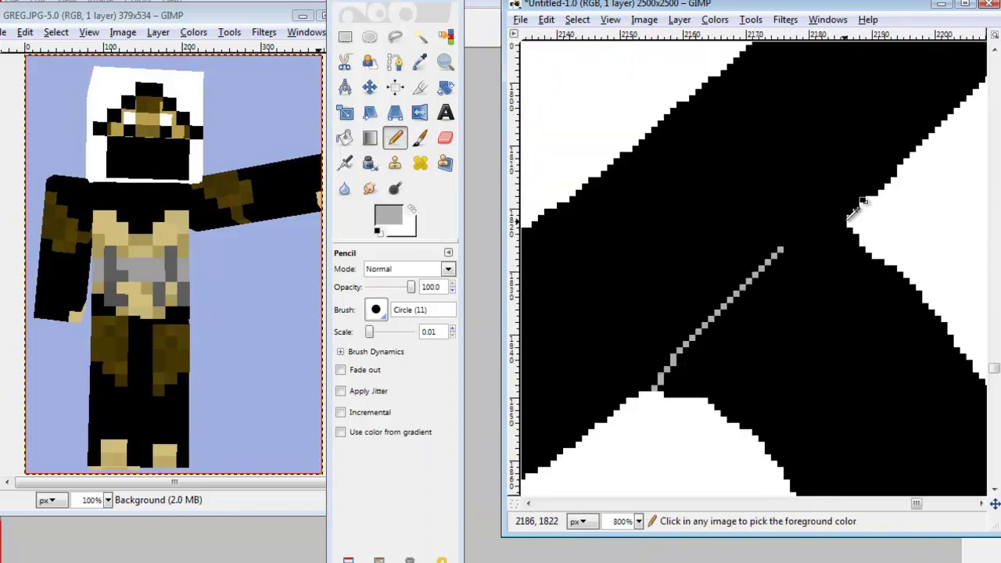
- Bucket-fill the hood's outline with light grey
scroll(856, 215, down, 5)
key(shift+b)
scroll(923, 328, down, 3)
click(688, 235)
- Draw thin olive lines separating the upper arms from the torso and bucket-fill the upper arms with the face's olive colour
key(n)
scroll(699, 331, up, 4)
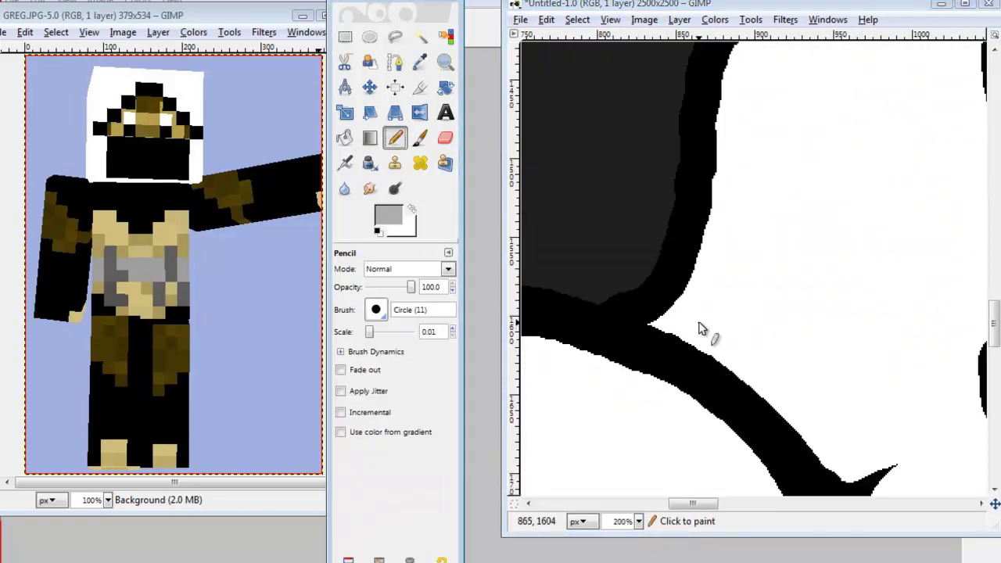
scroll(688, 415, down, 3)
scroll(808, 250, up, 5)
scroll(663, 376, down, 3)
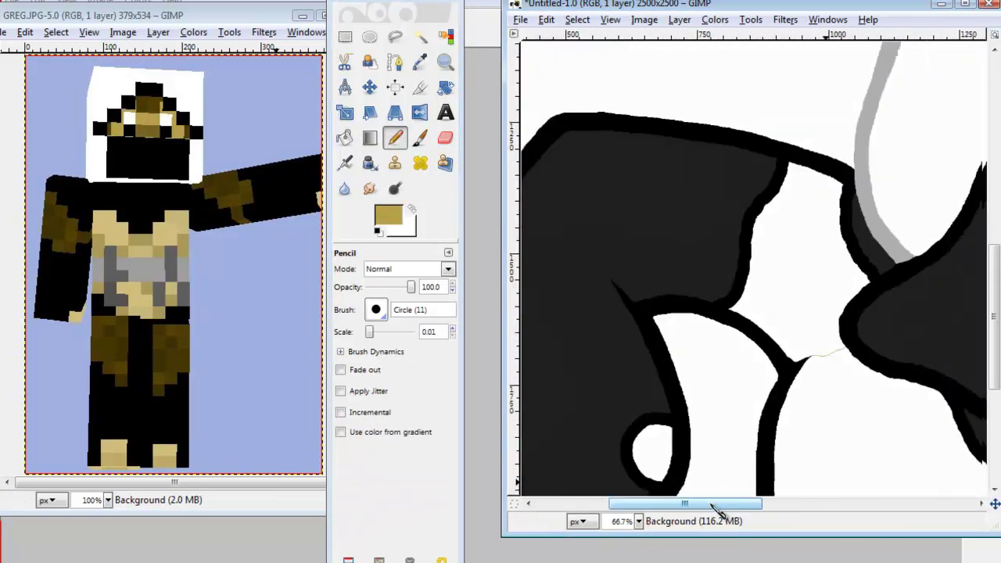
scroll(793, 161, up, 3)
drag(838, 290, 793, 161)
key(shift+b)
click(814, 235)
- Bucket-fill the torso with light tan
scroll(857, 395, down, 4)
key(n)
scroll(857, 395, up, 3)
key(shift+b)
scroll(794, 447, down, 3)
click(794, 446)
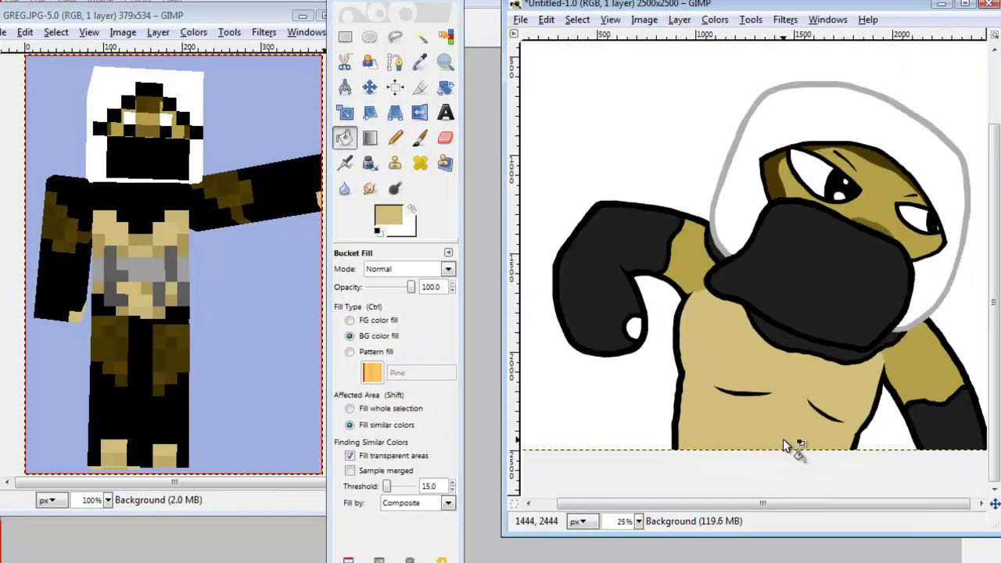
- Split the torso's outline from the arms with thin darker tan lines and bucket-fill the torso outline and chest lines in that colour
key(n)
scroll(742, 194, up, 6)
scroll(741, 194, down, 3)
scroll(774, 224, up, 6)
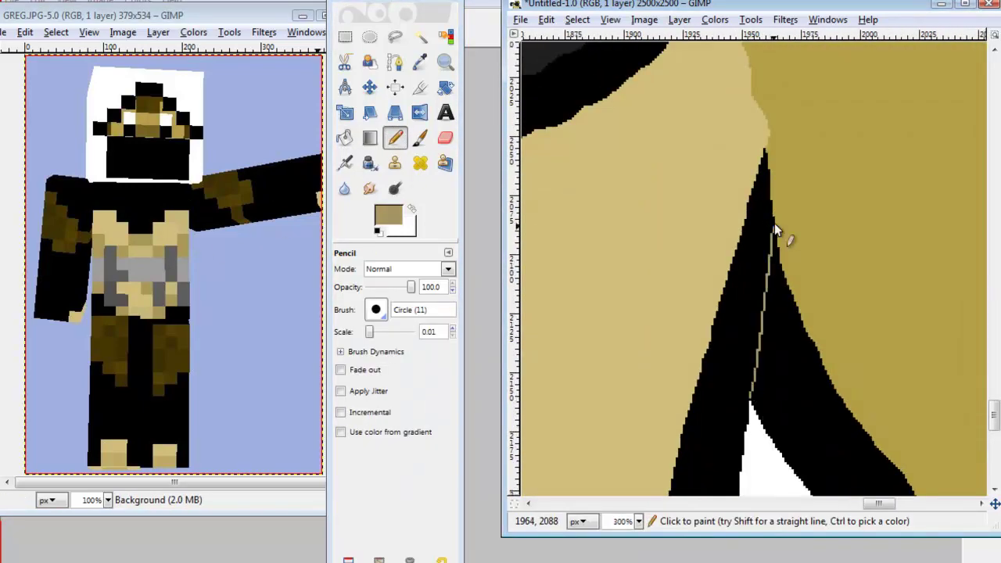
scroll(692, 243, down, 2)
scroll(693, 243, down, 3)
key(shift+b)
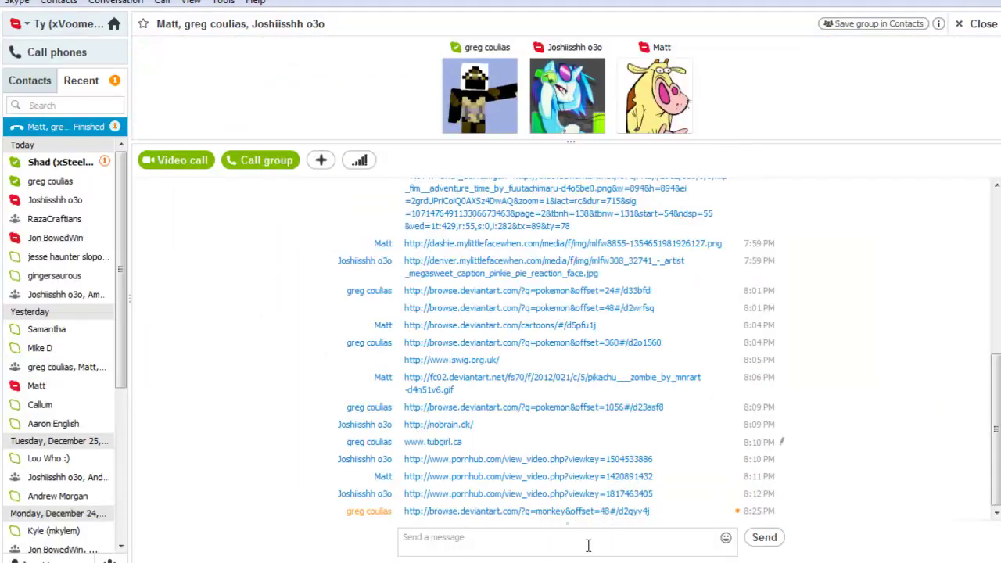
- Switch to Skype and send the message "dead" in the group chat
text(dead)
key(Return)
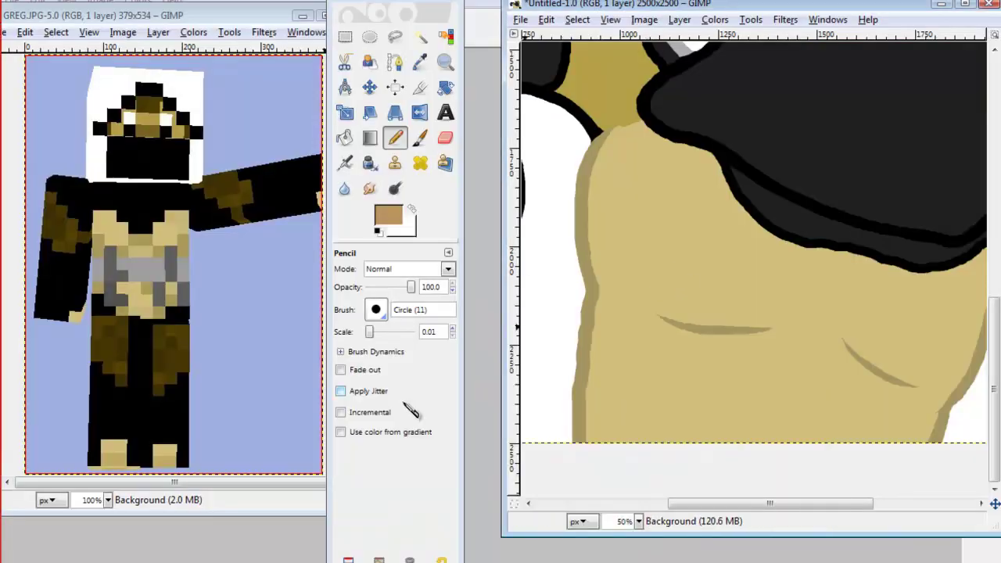
- Return to GIMP and add two small brown spots to the chest, using the Pencil at scale 1.24 for the larger one
scroll(679, 257, down, 4)
scroll(799, 391, up, 5)
ctrl+click(799, 391)
scroll(798, 391, down, 4)
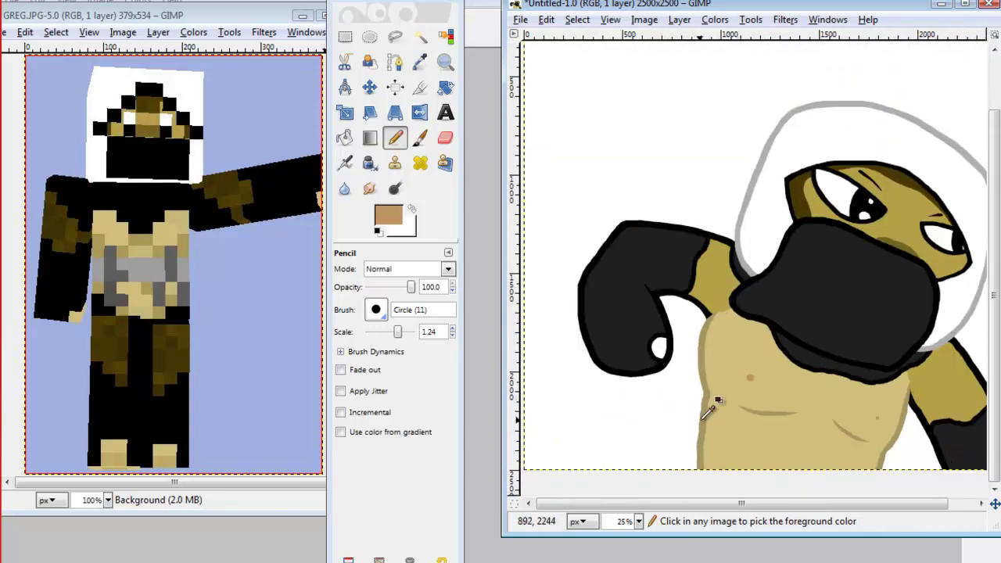
- Set the Pencil scale to 0.26 and draw and fill a dark brown patch across the upper end of the left arm's olive section
ctrl+click(742, 294)
scroll(742, 294, up, 5)
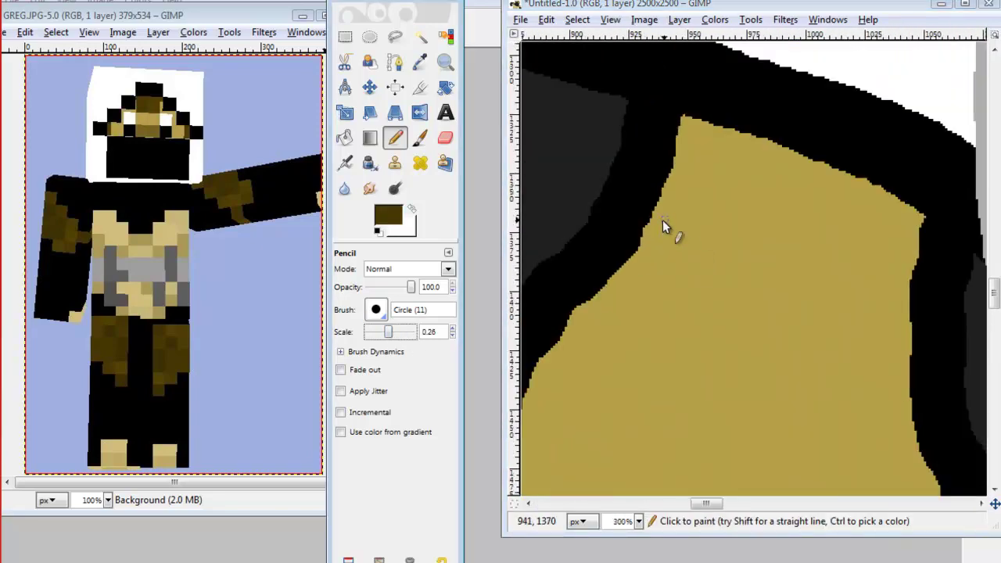
scroll(875, 329, up, 3)
key(shift+b)
key(n)
scroll(806, 313, down, 2)
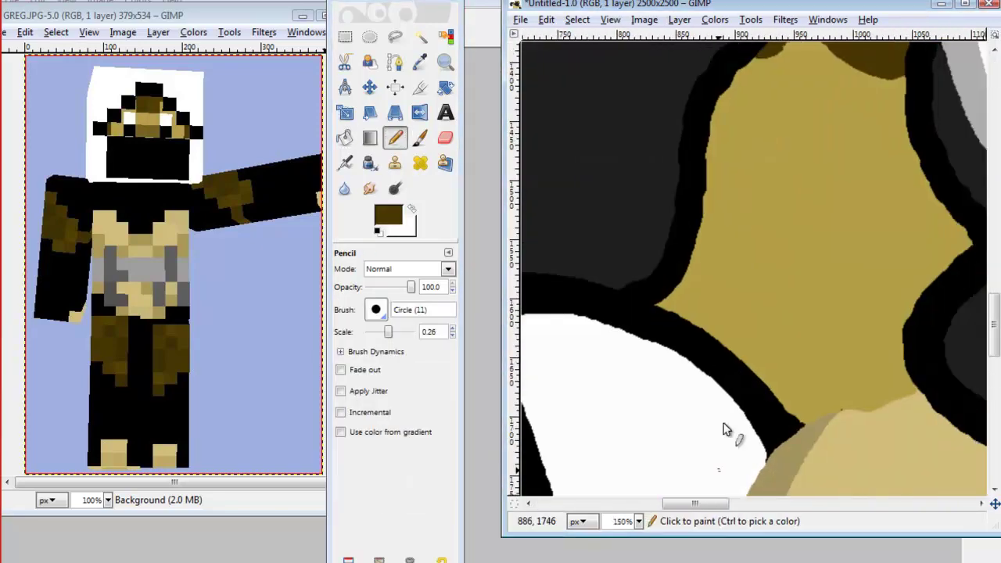
- Add dark brown patches to the left arm's lower edge and to its edge beside the mask
scroll(744, 372, up, 5)
scroll(744, 372, down, 6)
scroll(799, 267, up, 3)
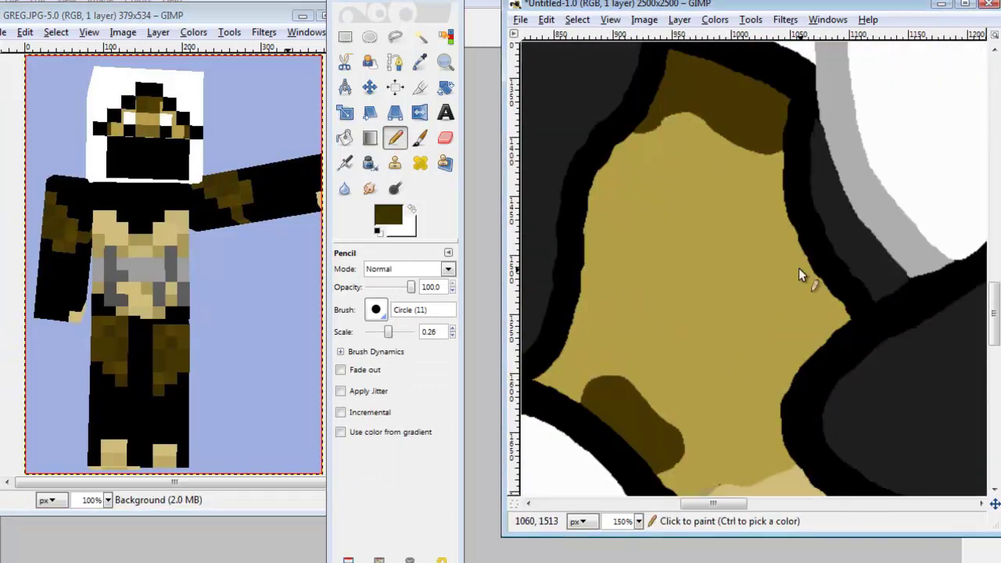
scroll(814, 328, up, 4)
ctrl+click(830, 374)
scroll(830, 374, down, 2)
scroll(655, 208, up, 2)
- Split the left arm's upper outline with a thin Pencil line at scale 0.02 and bucket-fill the olive section's outline very dark brown
click(388, 215)
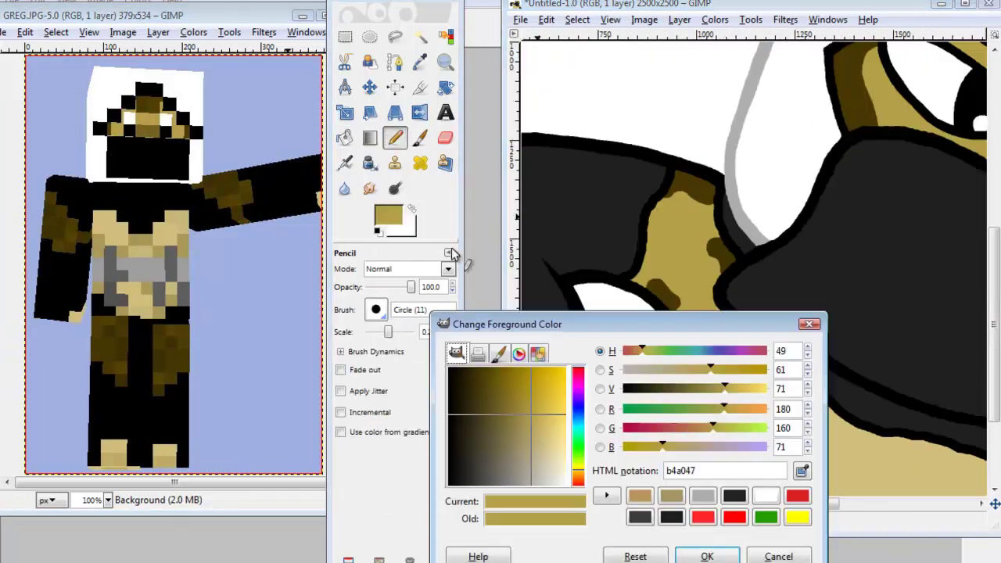
click(705, 552)
scroll(564, 280, up, 2)
scroll(661, 205, up, 2)
scroll(722, 264, down, 3)
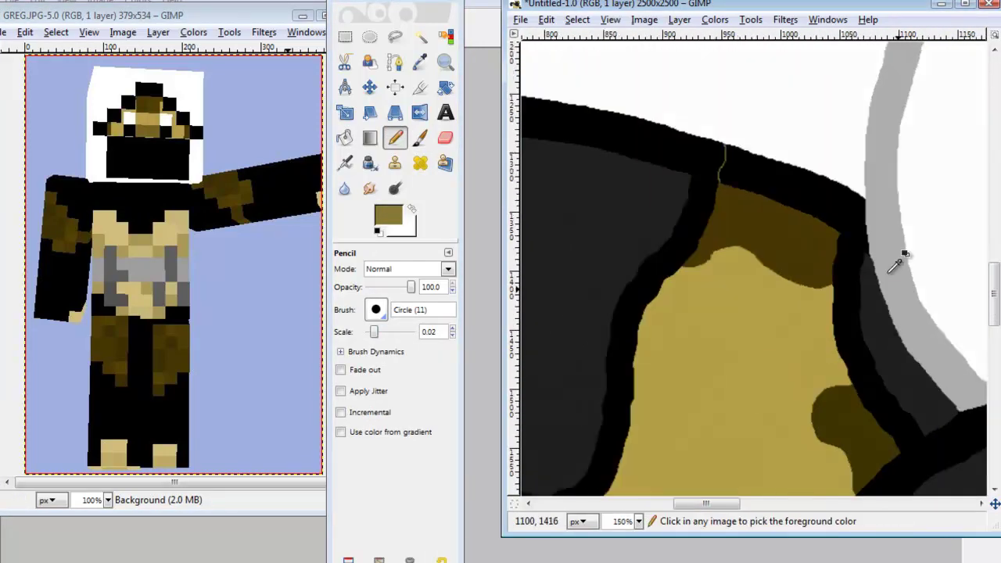
scroll(899, 261, up, 3)
scroll(783, 291, down, 4)
key(shift+b)
key(n)
ctrl+click(592, 348)
key(shift+b)
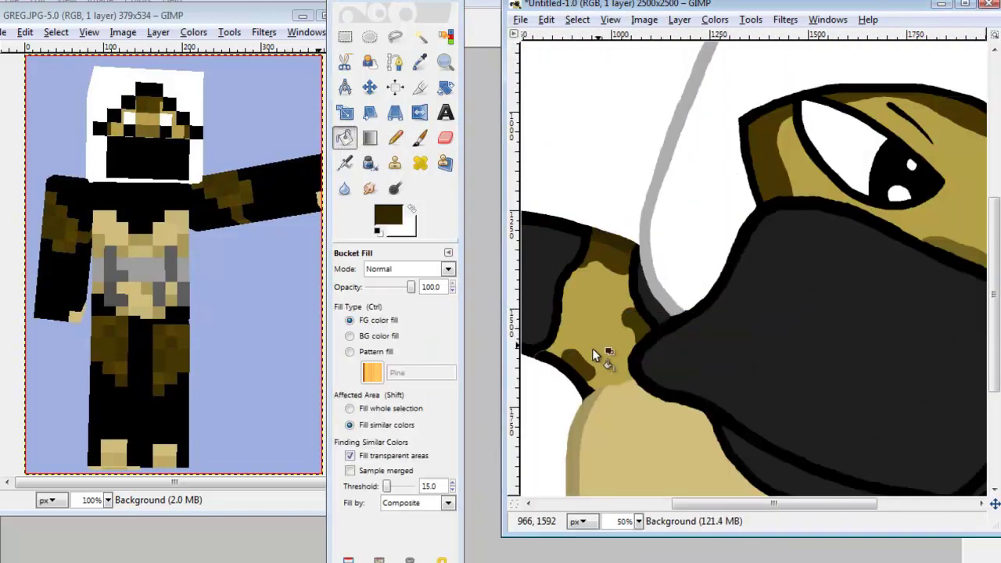
- Separate the right upper arm's outline from the black glove outline and bucket-fill it very dark brown
scroll(592, 348, up, 4)
scroll(694, 172, down, 4)
key(n)
scroll(869, 206, up, 4)
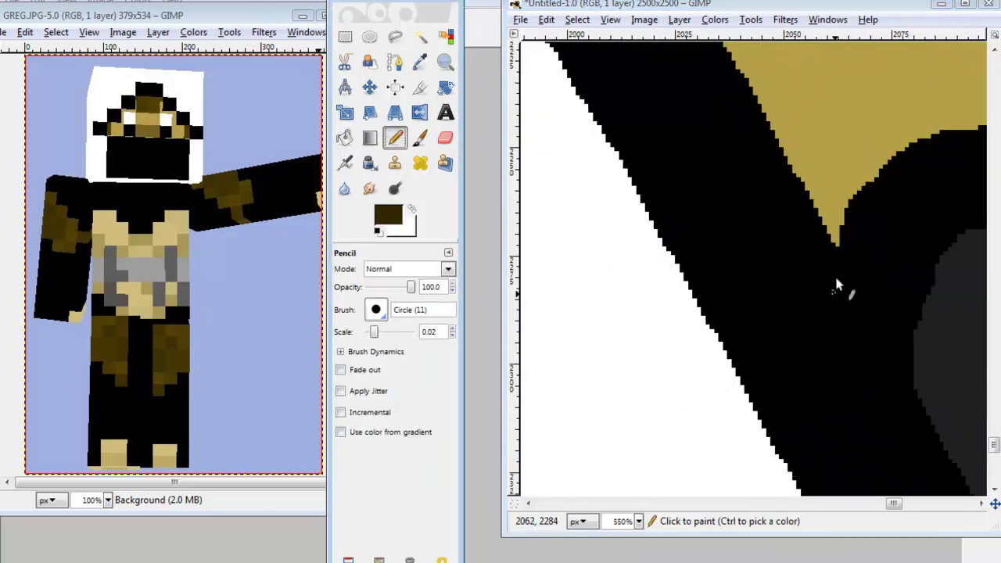
scroll(928, 416, down, 3)
scroll(838, 290, up, 3)
key(shift+b)
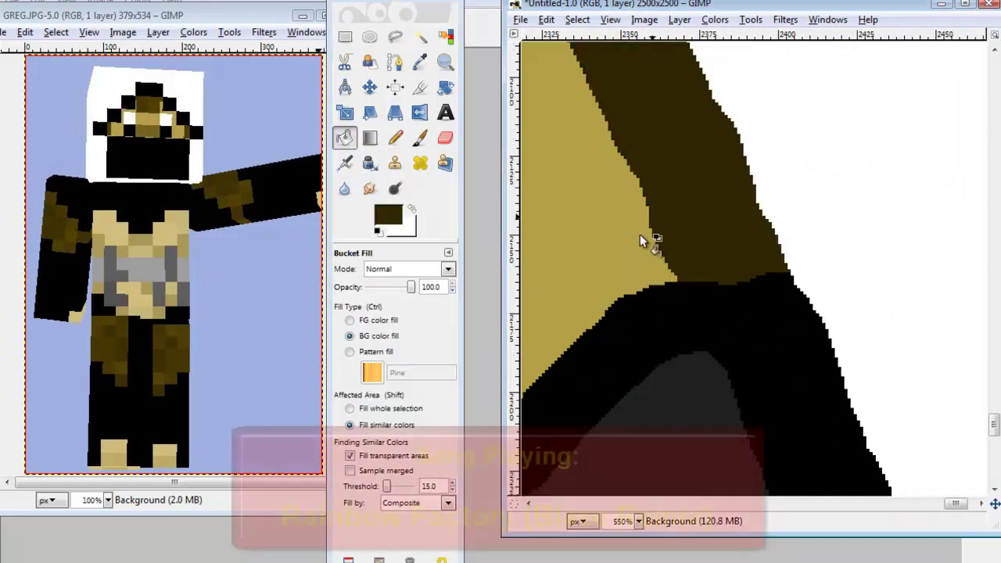
scroll(640, 234, down, 4)
- Draw a dark brown patch on the right arm's inner edge with the Pencil at scale 0.65 and bucket-fill it
key(n)
scroll(704, 313, up, 4)
scroll(796, 266, up, 2)
drag(796, 266, 793, 273)
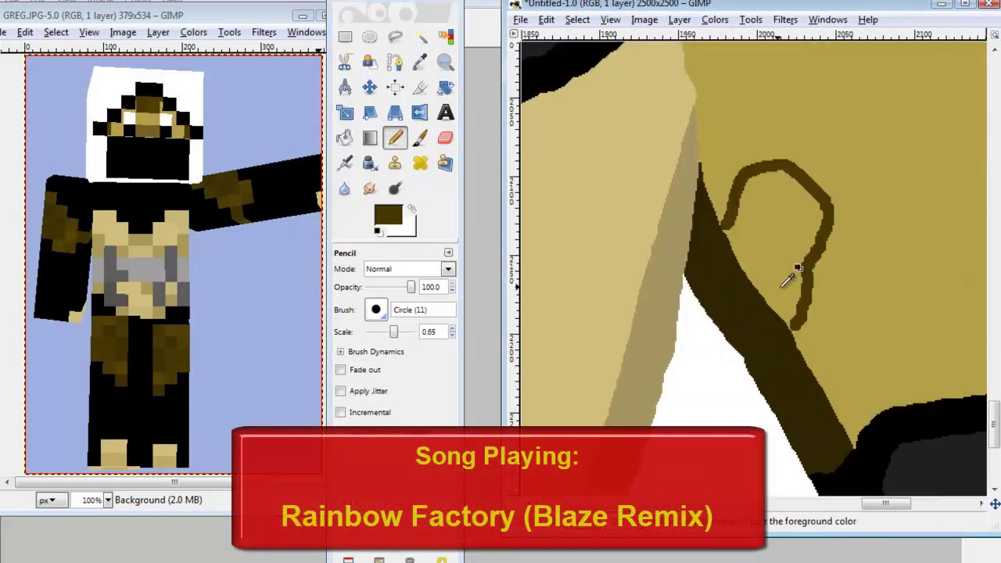
key(shift+b)
scroll(679, 219, up, 3)
click(679, 218)
- Draw and bucket-fill a rounded dark brown patch on the upper part of the right arm
key(n)
scroll(817, 136, down, 3)
scroll(775, 168, down, 3)
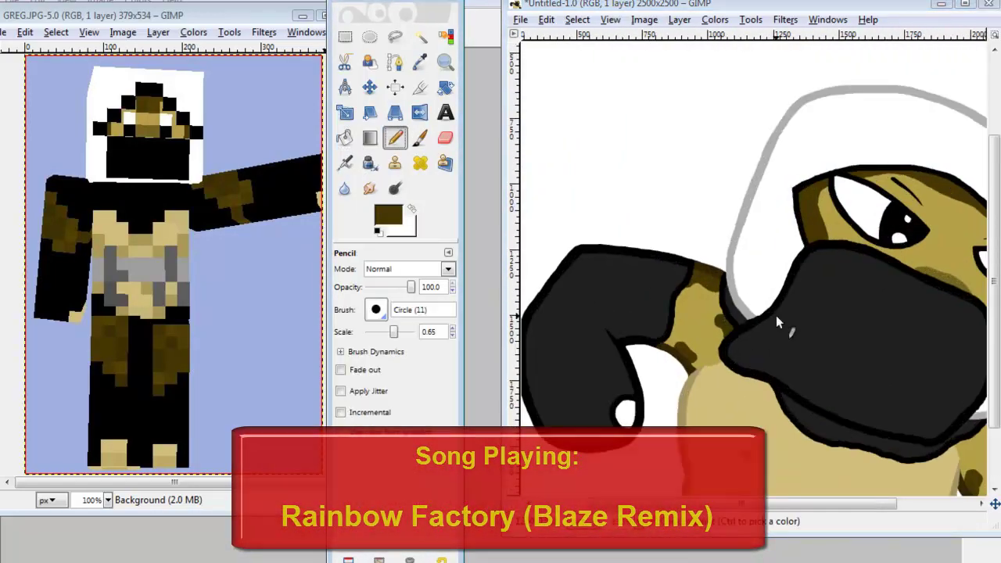
scroll(630, 195, up, 3)
key(shift+b)
scroll(631, 196, down, 3)
- Sample dark brown and add the remaining camouflage patches to the right arm, including one against the glove's upper edge
key(n)
ctrl+click(596, 319)
scroll(596, 319, up, 3)
drag(819, 286, 856, 340)
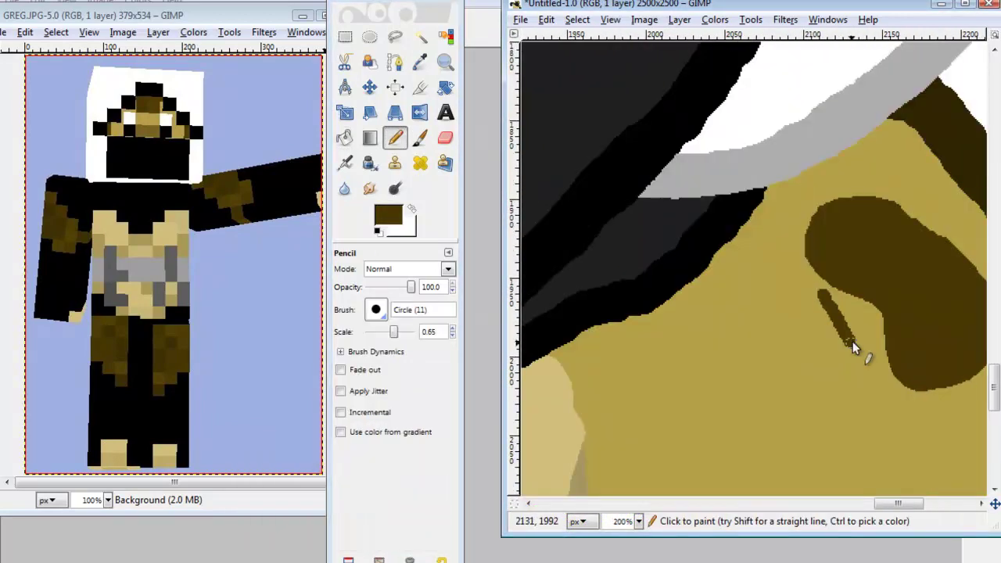
scroll(772, 290, down, 5)
scroll(948, 316, up, 5)
click(395, 137)
scroll(838, 179, up, 3)
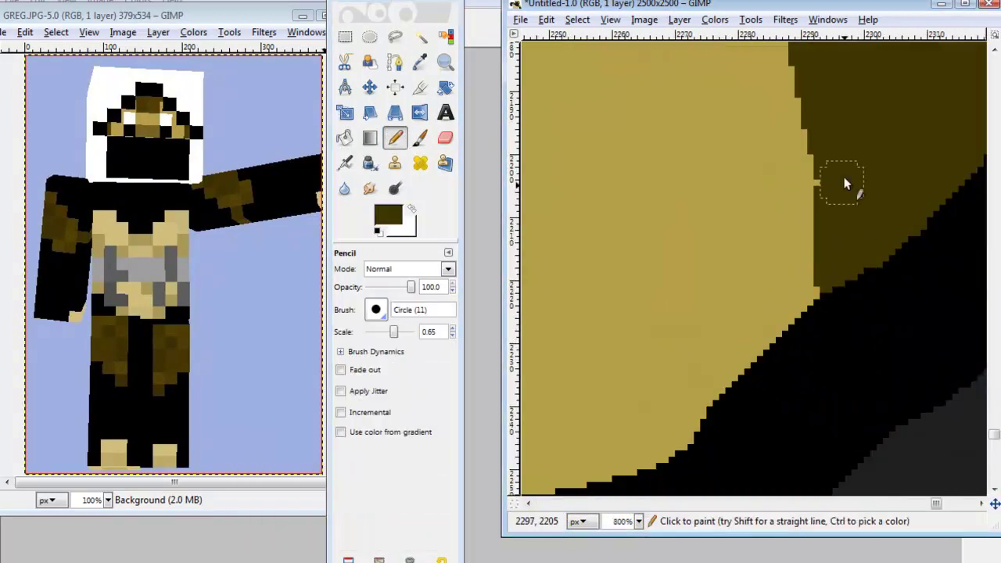
scroll(838, 179, down, 5)
scroll(801, 331, up, 2)
scroll(800, 331, down, 2)
- Draw darker tan muscle lines at the bottom of the belly with the Pencil at scale 1.24
ctrl+click(177, 226)
key(shift+b)
scroll(757, 400, up, 3)
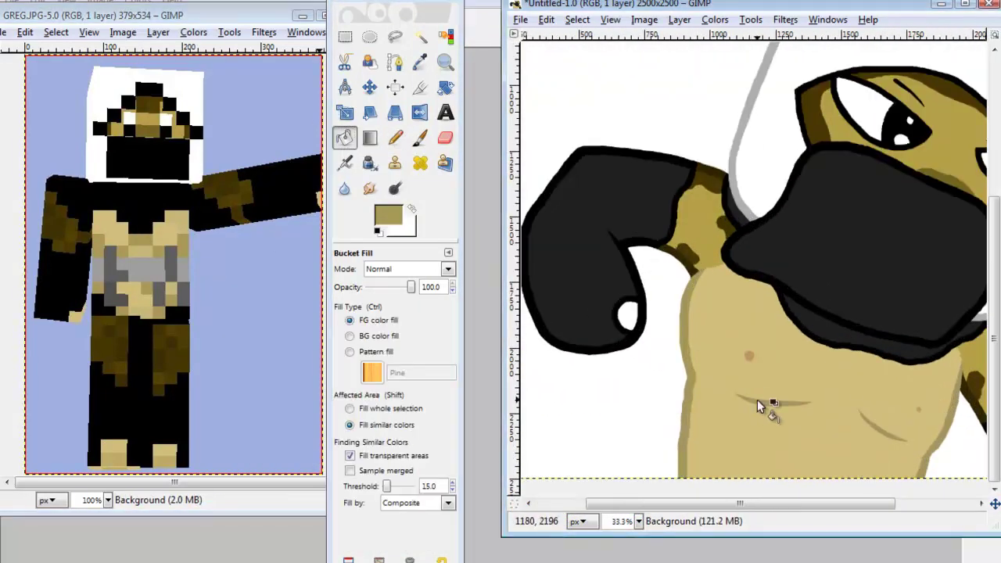
scroll(905, 413, down, 2)
key(n)
scroll(682, 438, up, 1)
scroll(748, 441, down, 2)
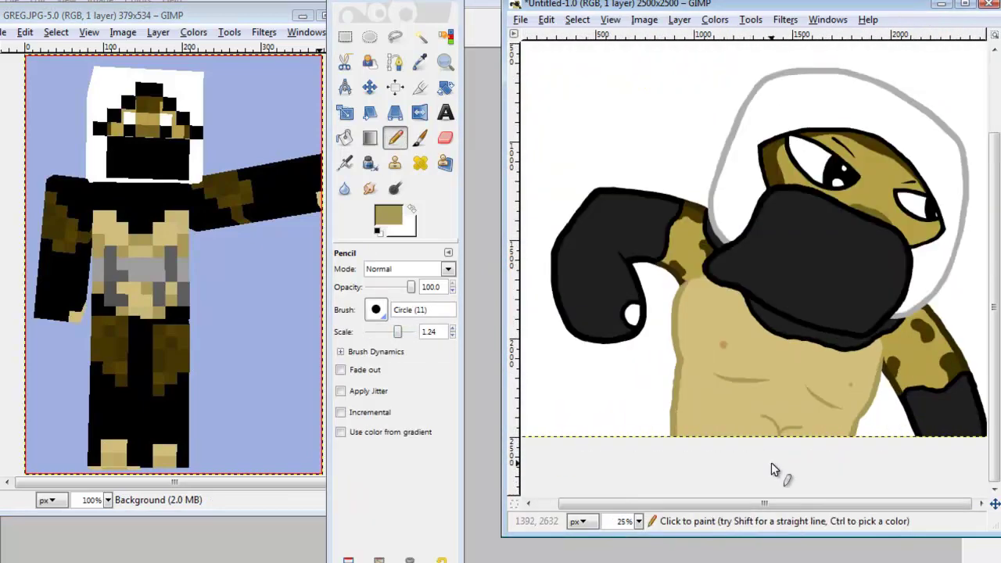
ctrl+click(759, 422)
scroll(759, 422, down, 2)
- Create a new 2500x2500 image and fill a dark brown camouflage shape in its upper left corner
key(ctrl+n)
key(Return)
click(345, 137)
click(594, 234)
- Outline a second dark brown camouflage shape along the canvas's right edge with the Pencil at scale 3.53 and bucket-fill it
click(395, 138)
drag(924, 208, 787, 250)
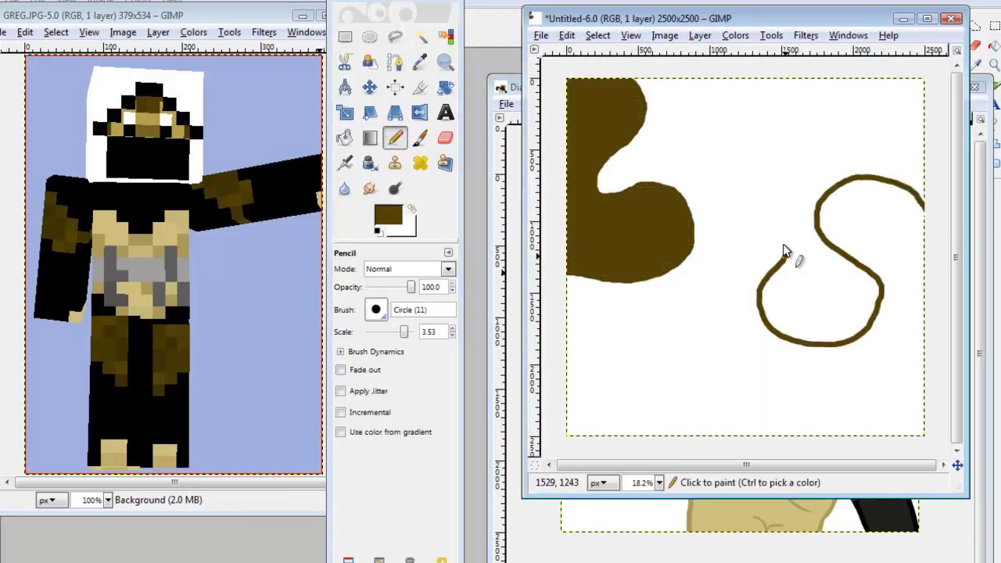
click(345, 138)
click(899, 235)
- Set the foreground colour to a lighter brown and draw and fill a camouflage shape in the canvas's lower left corner
click(388, 216)
click(707, 554)
click(395, 138)
drag(570, 324, 748, 410)
click(625, 376)
- Draw and bucket-fill two more lighter brown shapes, one from the canvas's upper edge and one on its lower right edge
drag(685, 78, 780, 192)
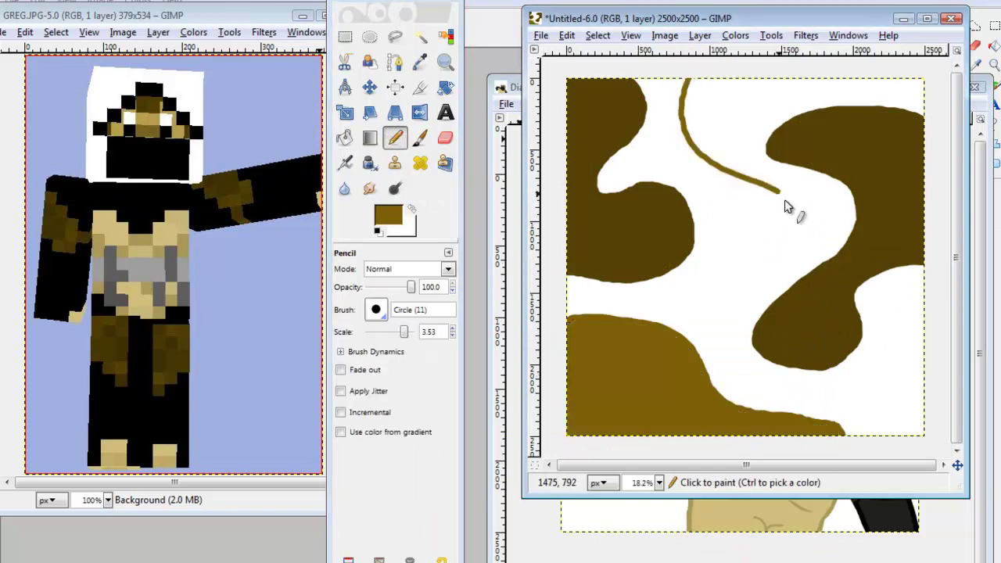
click(345, 138)
click(743, 109)
click(396, 137)
drag(924, 293, 903, 351)
click(345, 138)
click(892, 360)
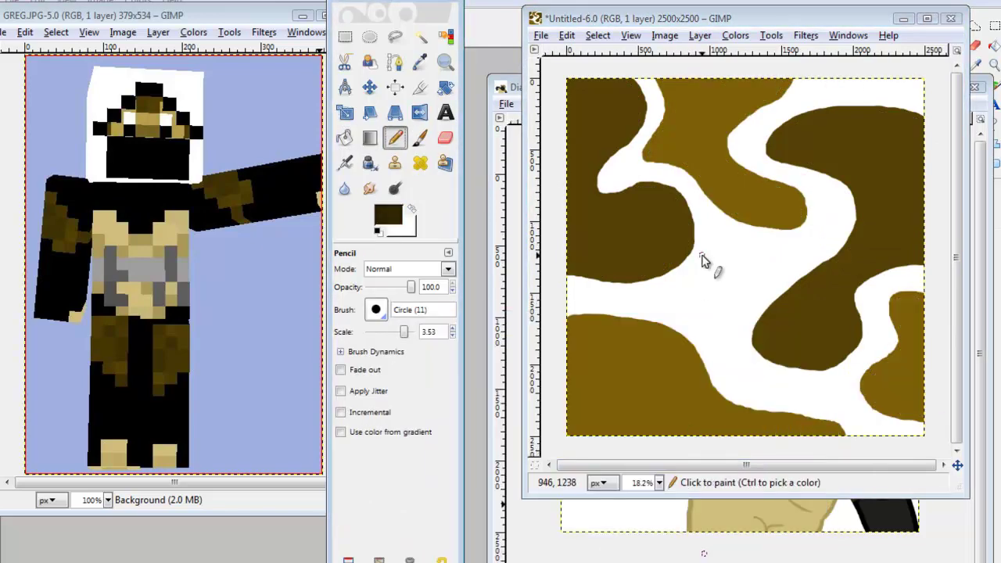
- Fill the remaining white area with very dark brown and place the camouflage pattern behind the character in DiamondMonkey.xcf
click(745, 263)
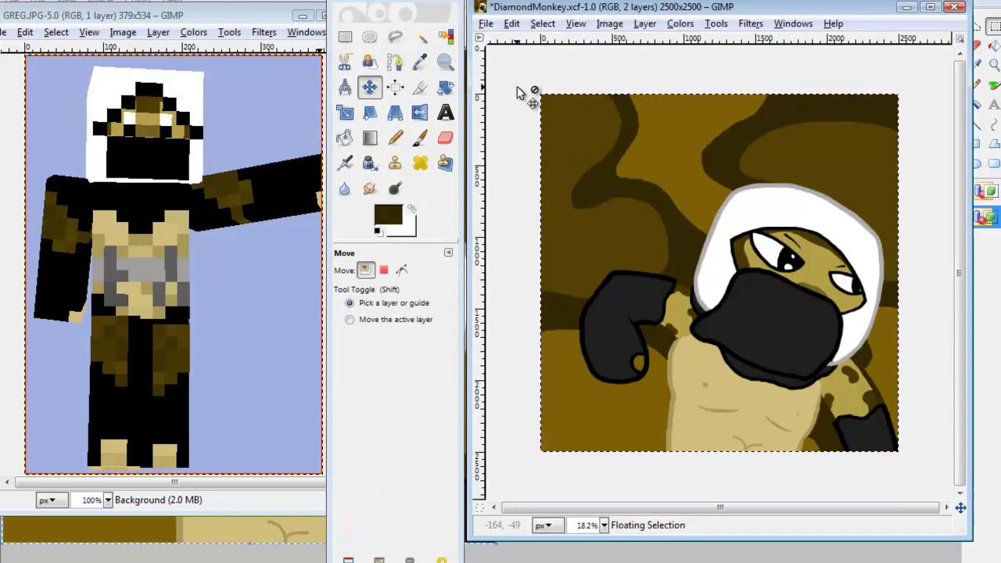
key(r)
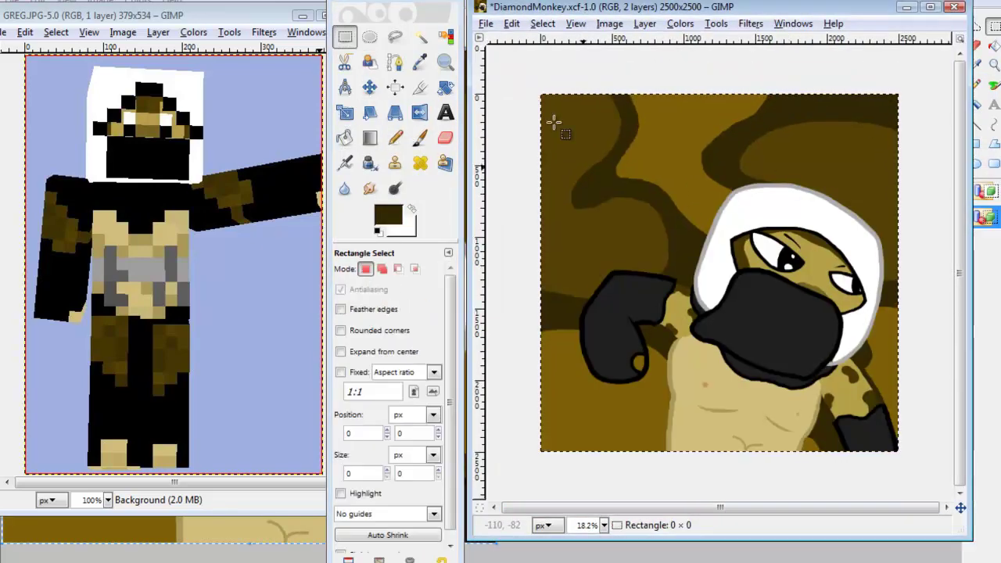
- Reset the foreground colour to black and handwrite a signature in the picture's upper left corner with the Pencil at scale 1.42
key(n)
click(378, 231)
scroll(551, 84, up, 2)
drag(540, 82, 592, 67)
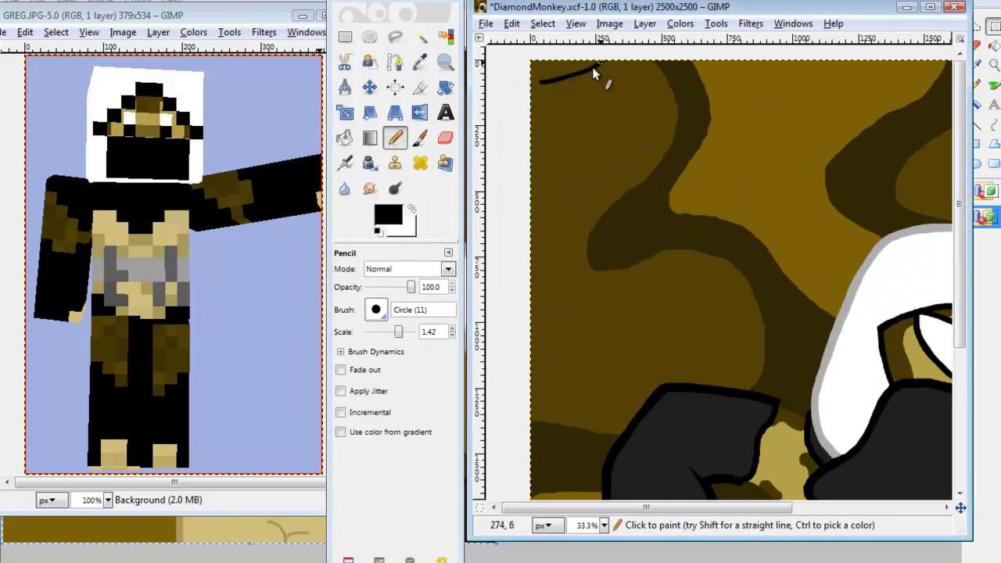
scroll(905, 232, down, 2)
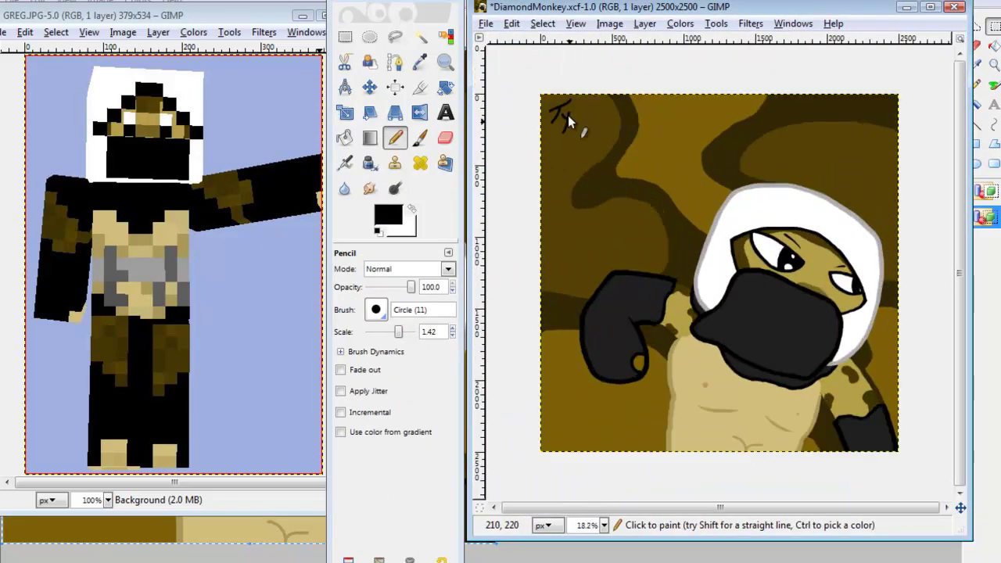
- Sample the brown background and trim the signature's stroke ends to points with the Pencil at scale 0.34
ctrl+click(570, 112)
scroll(592, 154, up, 9)
scroll(683, 376, up, 3)
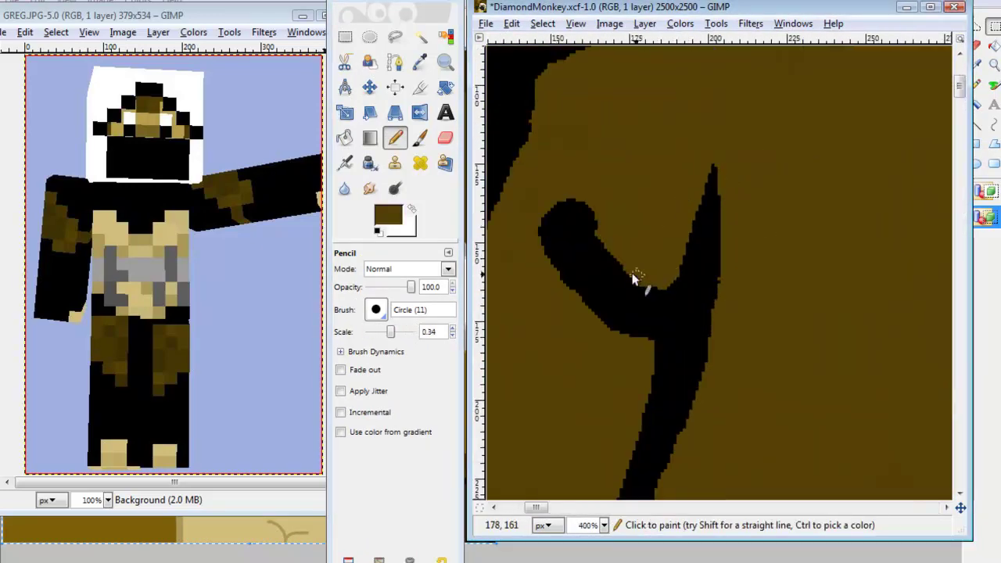
scroll(658, 269, up, 8)
scroll(766, 258, left, 4)
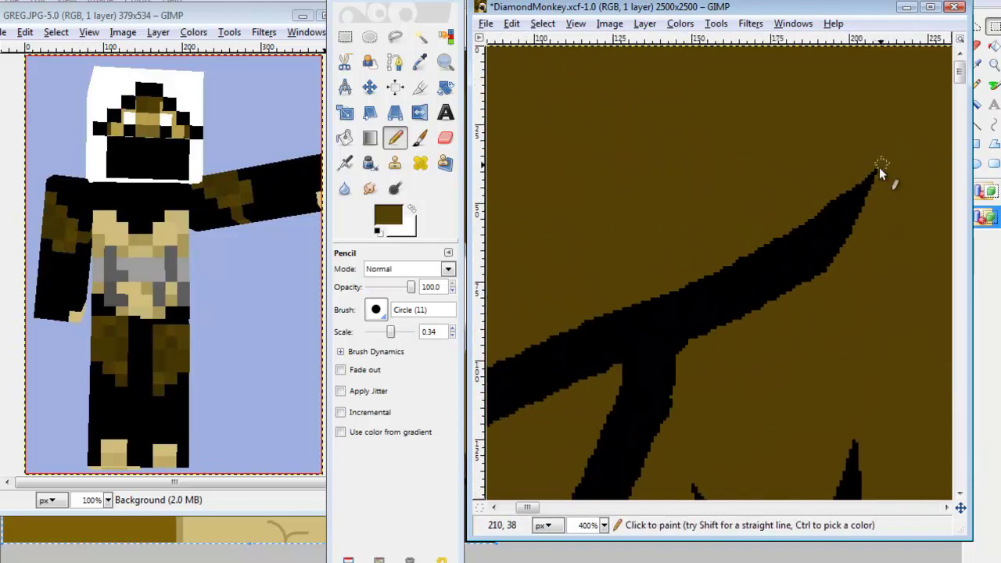
scroll(613, 268, left, 3)
scroll(600, 339, down, 5)
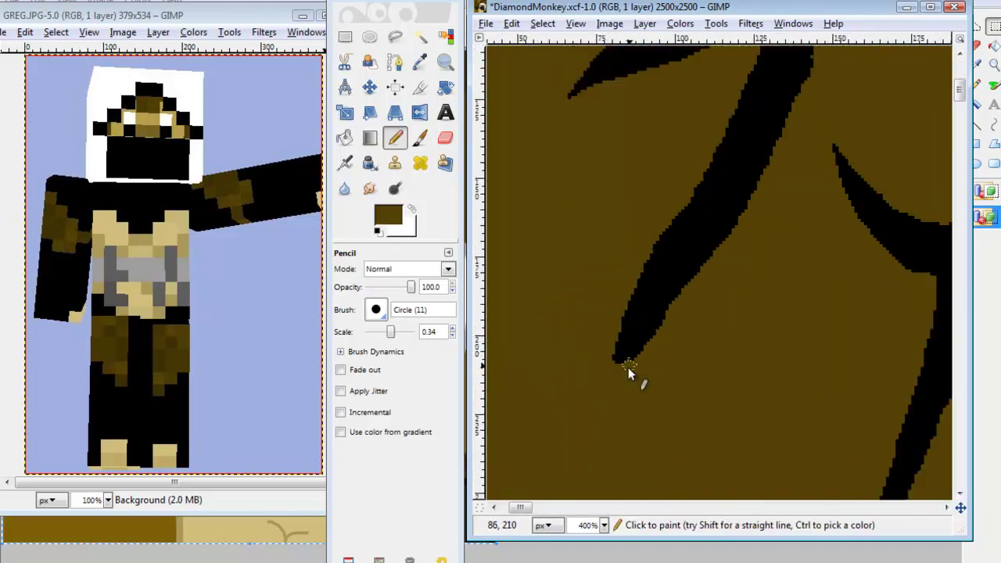
- Bucket-fill the small oval opening at the end of the left glove with light tan
scroll(703, 309, down, 9)
key(shift+b)
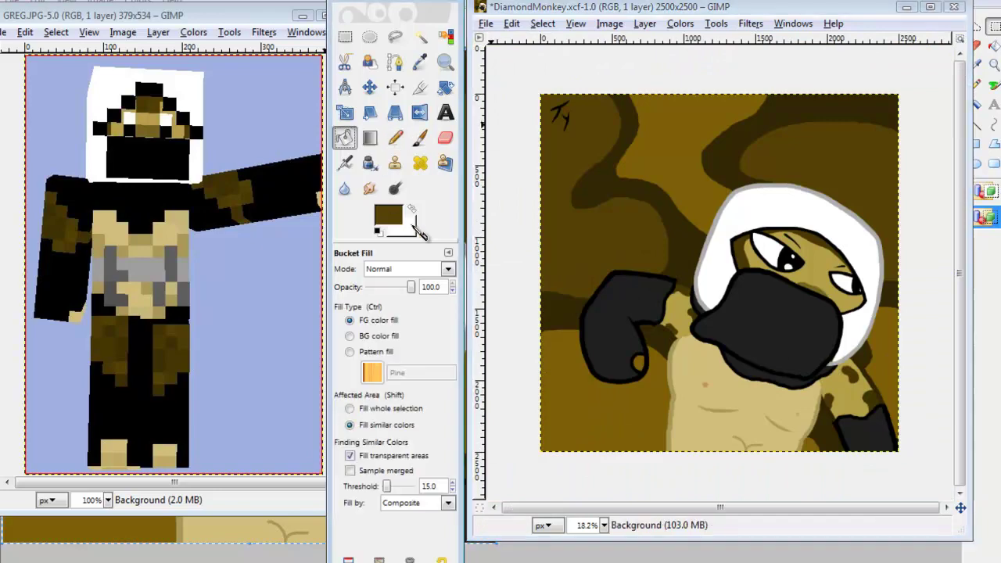
click(640, 363)
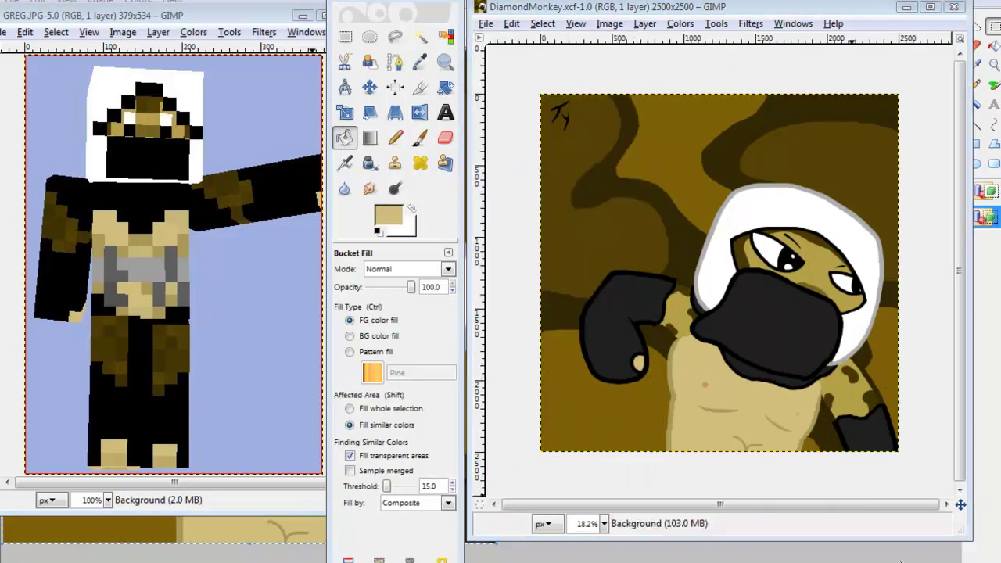